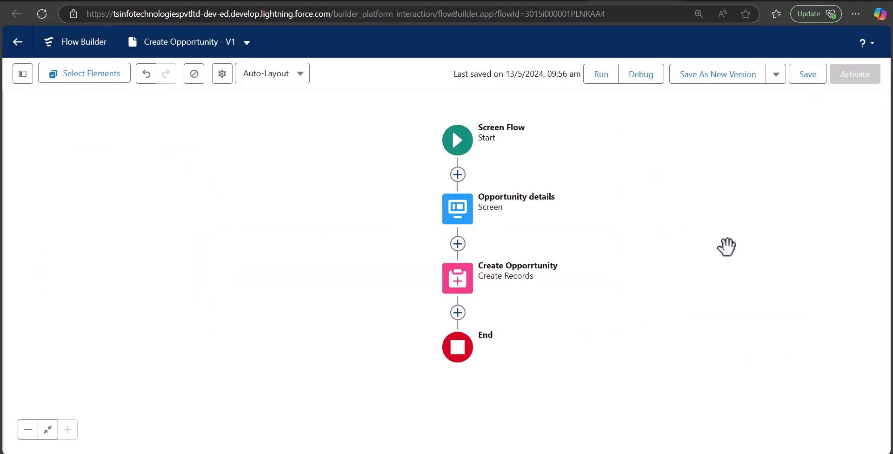
Step: Debug-run the flow with default options and set Stage Name to Qualification
left_click(642, 75)
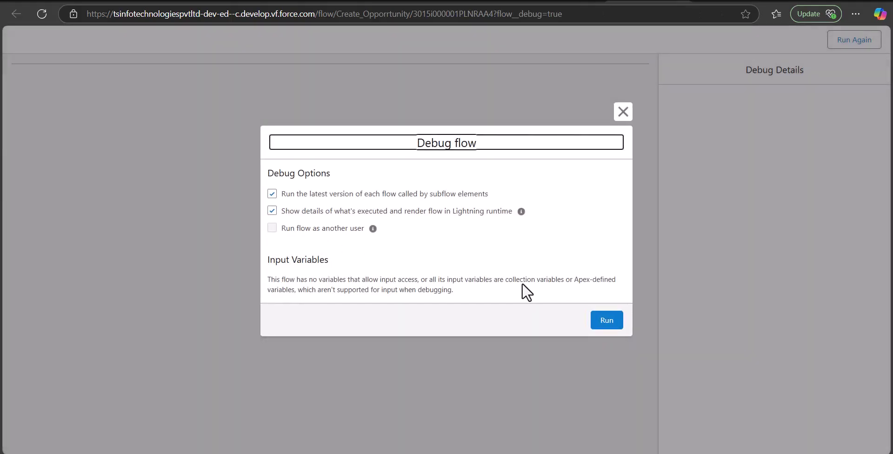
key("Return")
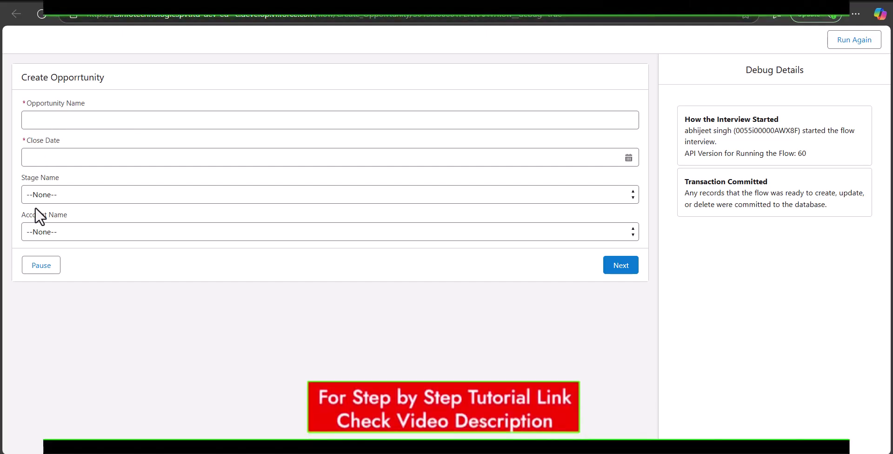
left_click(124, 182)
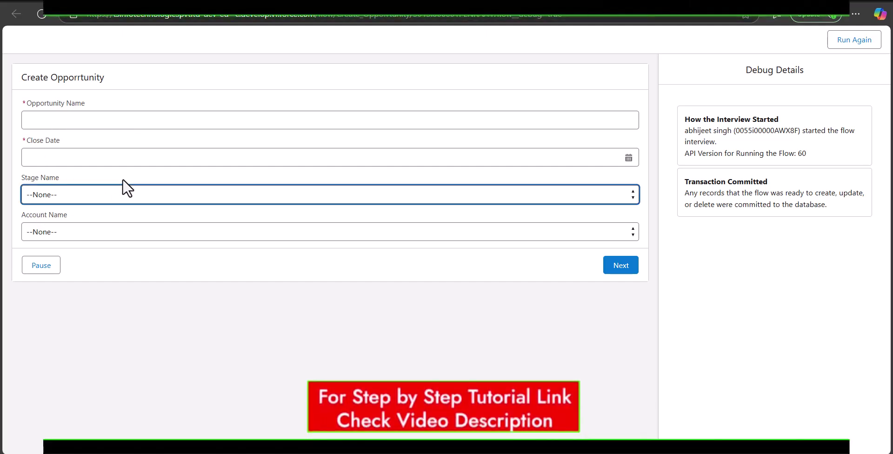
left_click(146, 197)
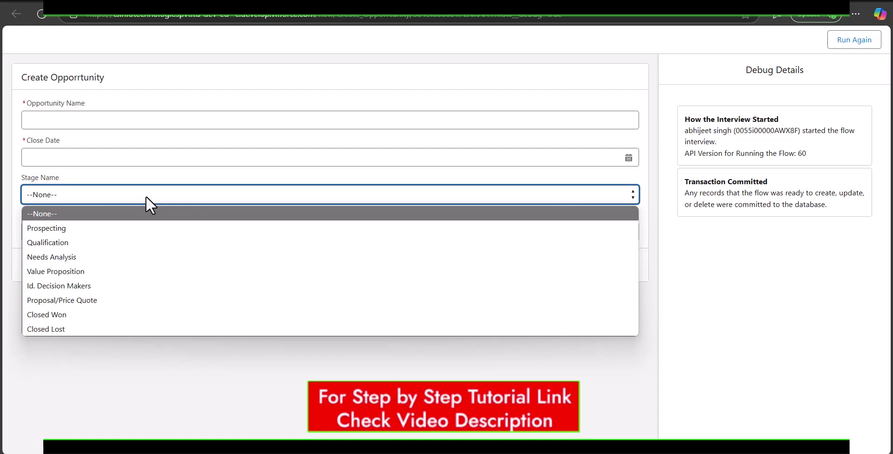
key("Down")
key("Down")
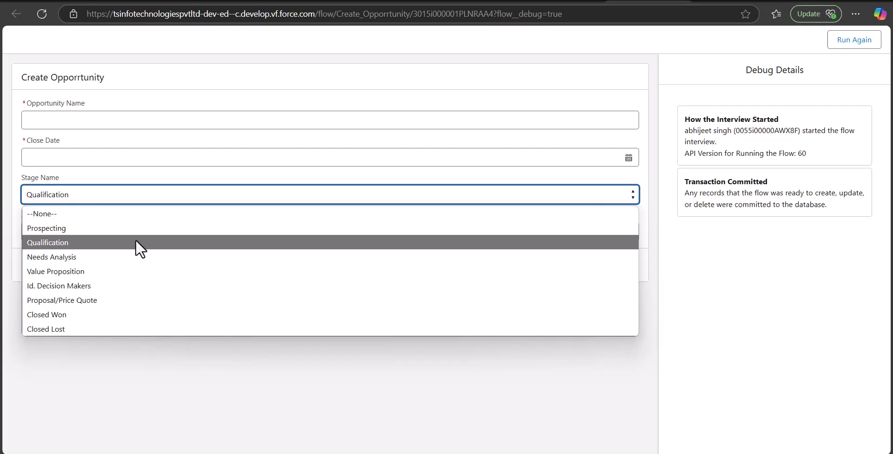
left_click(136, 239)
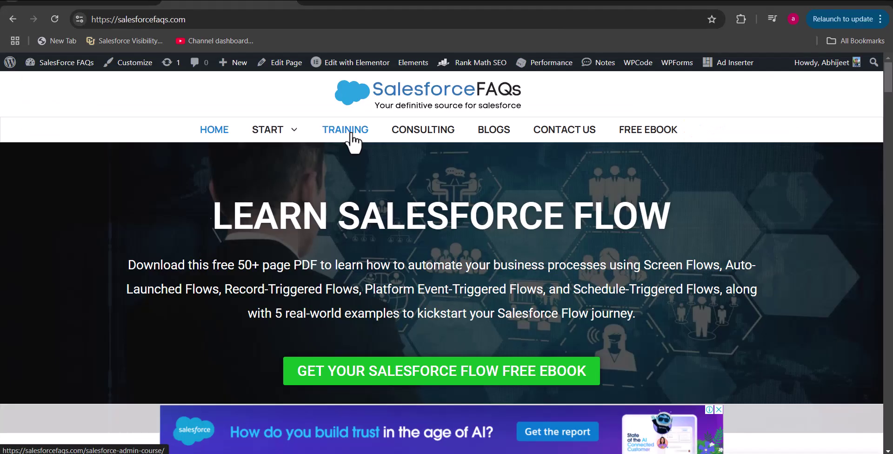
Step: Open the TRAINING page and scroll through the Salesforce Admin course modules
left_click(351, 134)
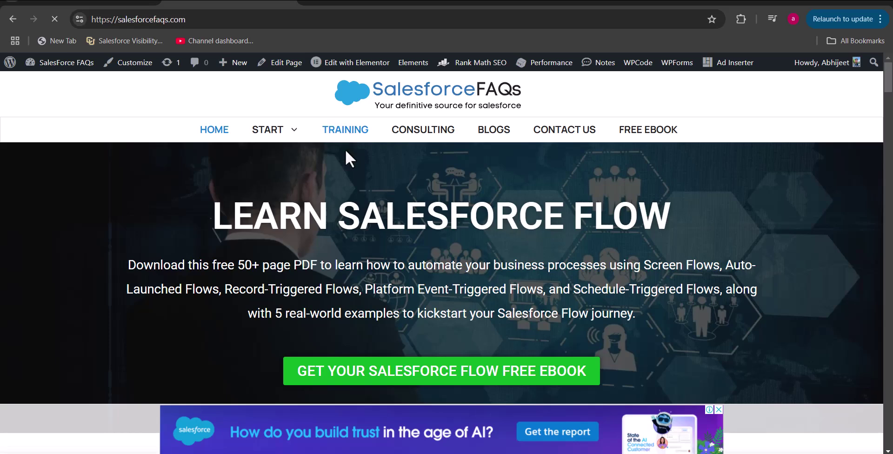
scroll(343, 150, "down", 1)
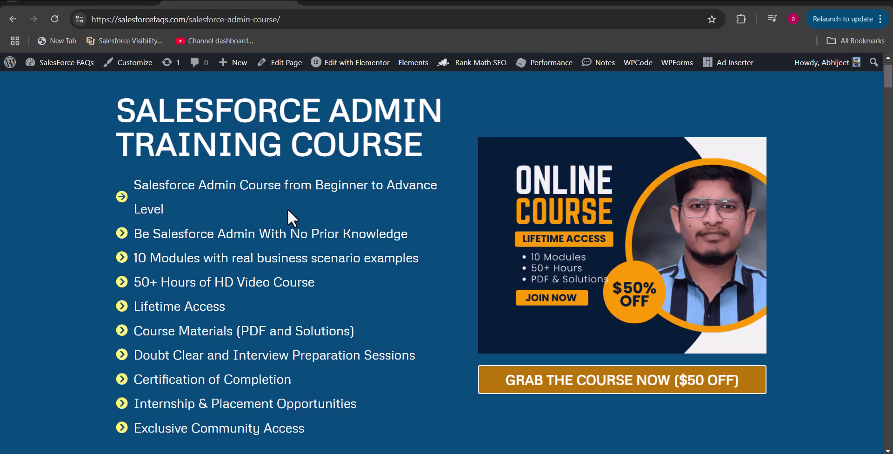
scroll(382, 231, "down", 2)
scroll(356, 238, "down", 2)
scroll(355, 238, "up", 1)
scroll(356, 238, "down", 15)
scroll(356, 238, "down", 9)
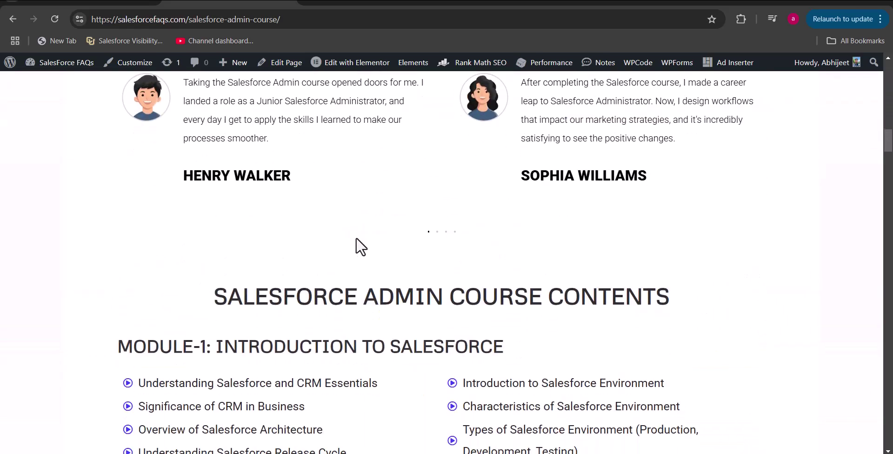
scroll(354, 245, "down", 5)
scroll(355, 238, "down", 11)
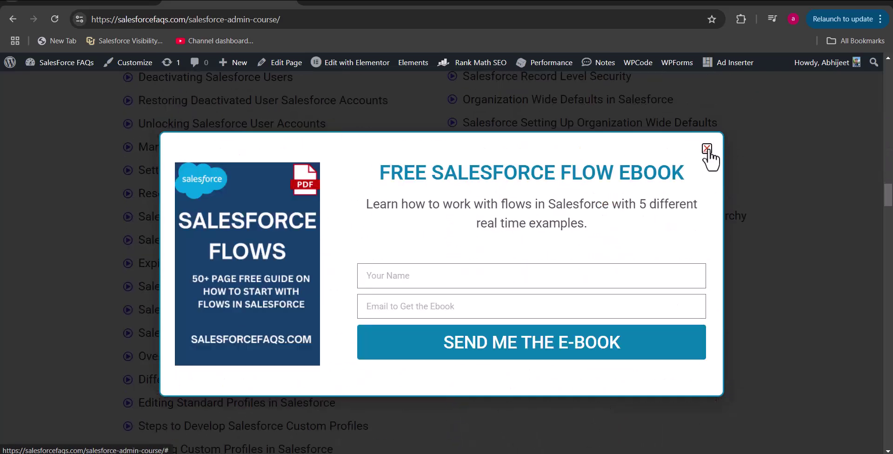
Step: Dismiss the free ebook popup and continue down the course page
left_click(707, 149)
scroll(347, 229, "down", 17)
scroll(345, 238, "down", 20)
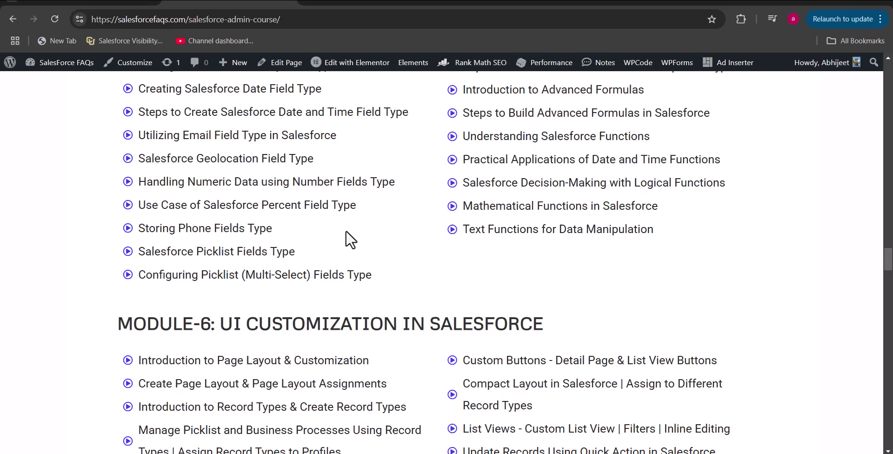
scroll(346, 232, "down", 20)
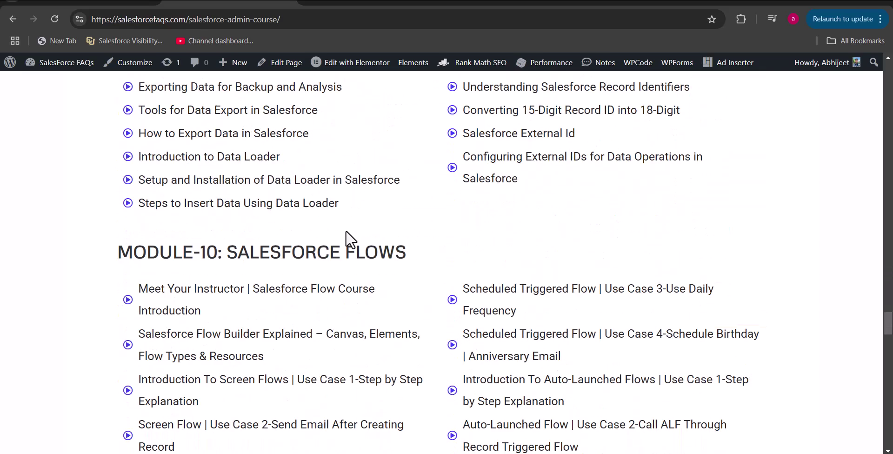
scroll(368, 255, "down", 4)
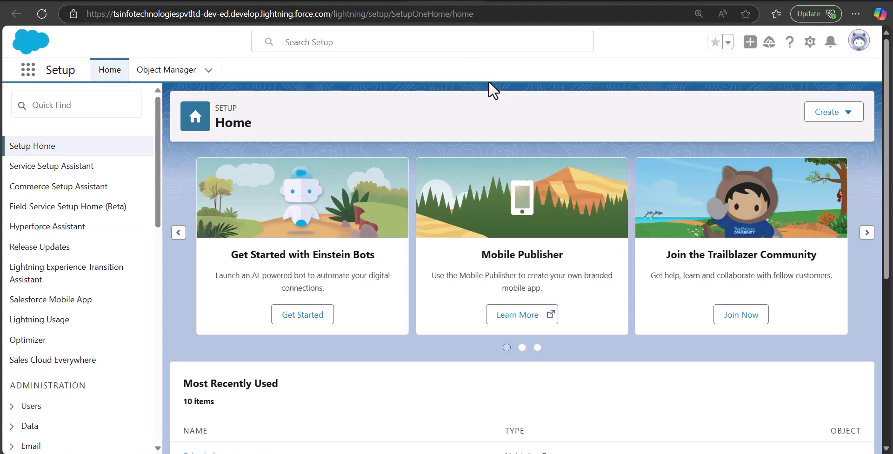
Step: Search Quick Find for 'flows', go to the Flows page and start a New Flow
left_click(56, 103)
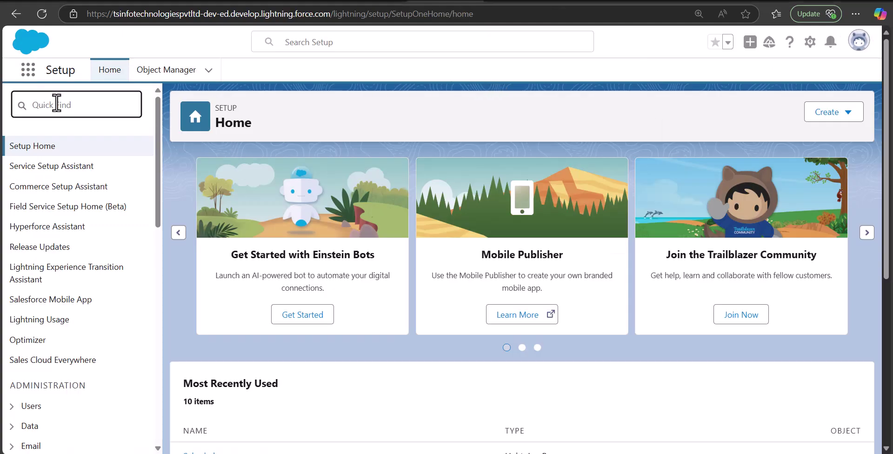
type("flo")
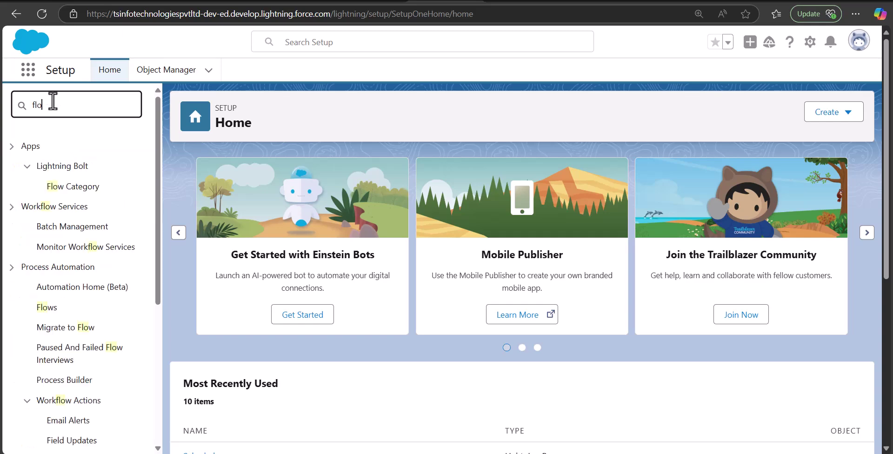
type("ws")
key("Return")
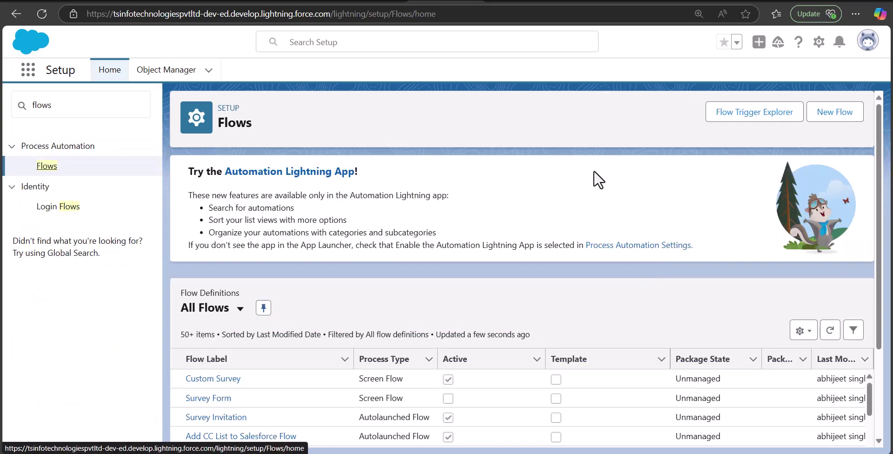
left_click(837, 120)
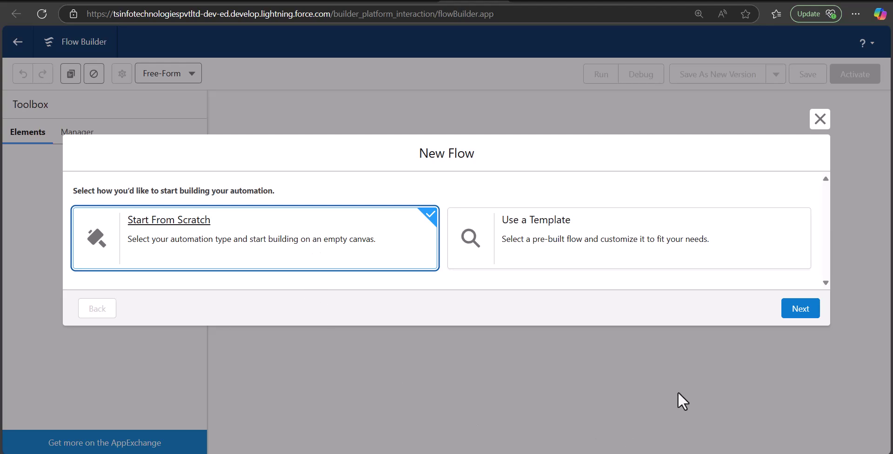
Step: Continue from Start From Scratch and create a Screen Flow
left_click(797, 313)
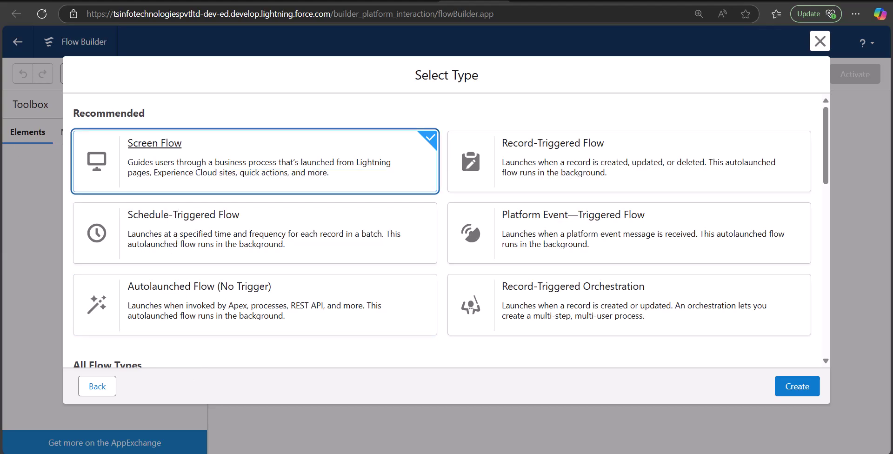
left_click(792, 383)
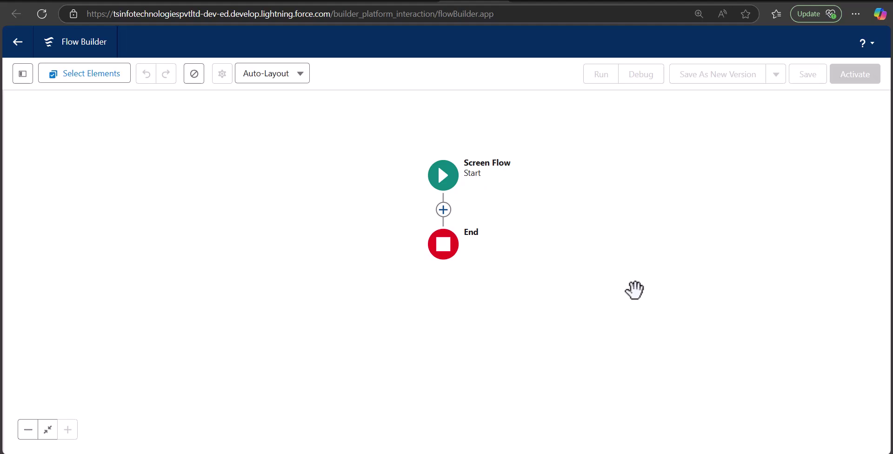
Step: Add a Screen element after Start, checking Opportunity's fields in Object Manager before returning
left_click(443, 210)
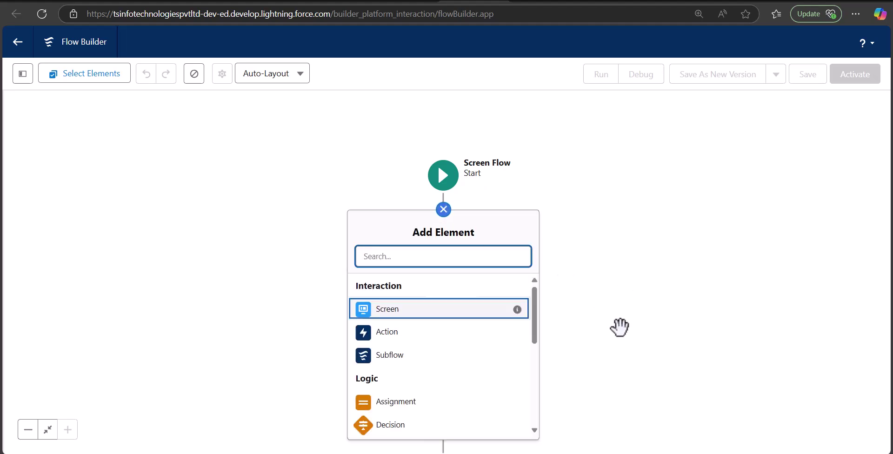
left_click(424, 267)
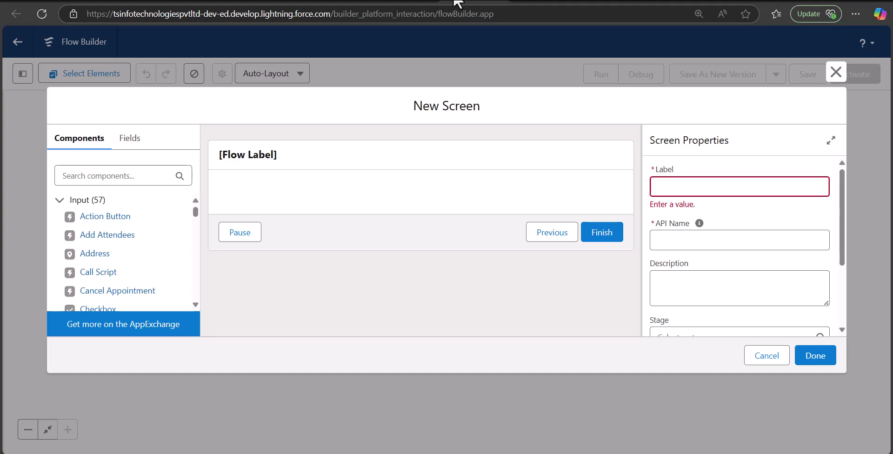
left_click(285, 2)
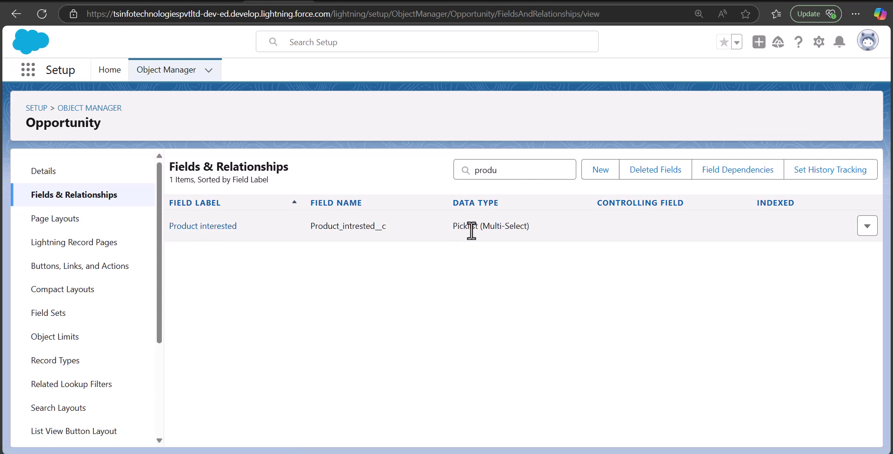
left_click(540, 1)
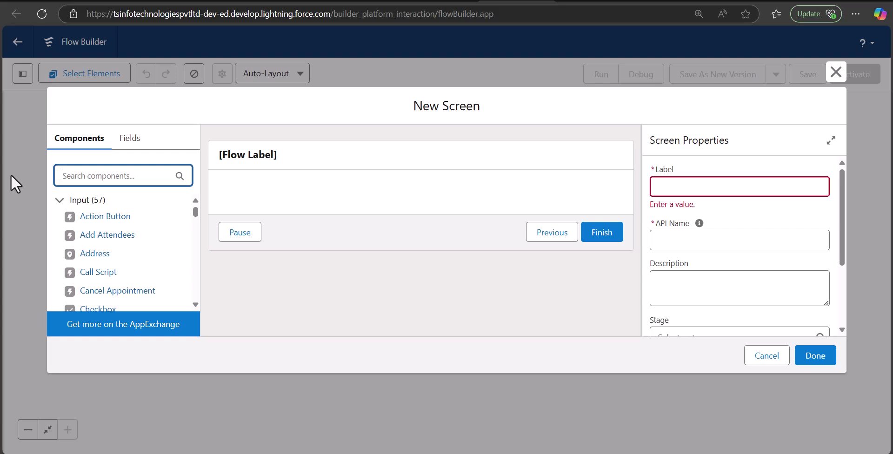
Step: Add a Text input labelled 'Opportunity name' to the screen
type("text")
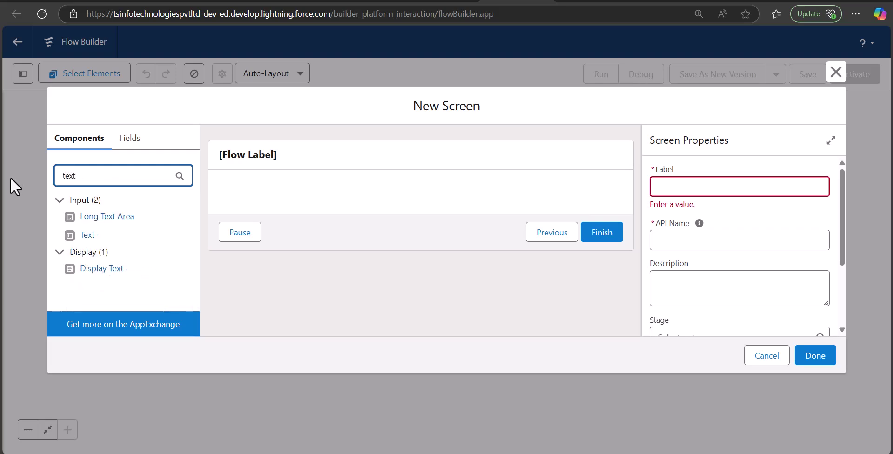
left_click_drag(79, 236, 282, 186)
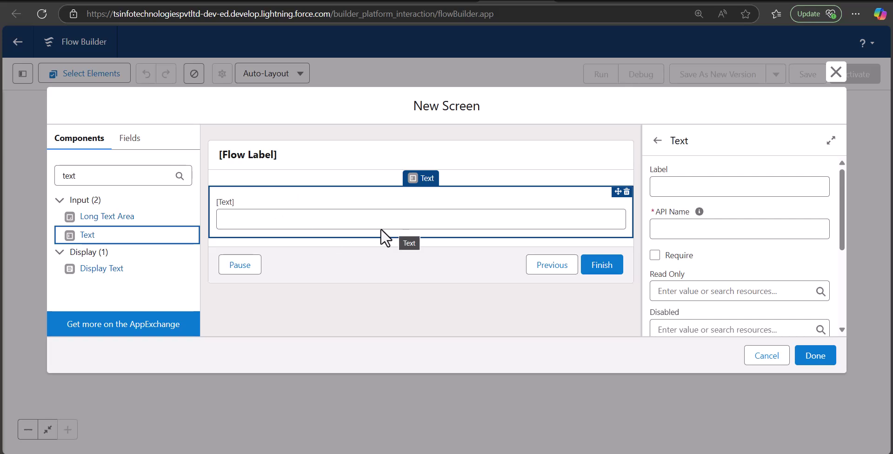
left_click(731, 186)
type("Op")
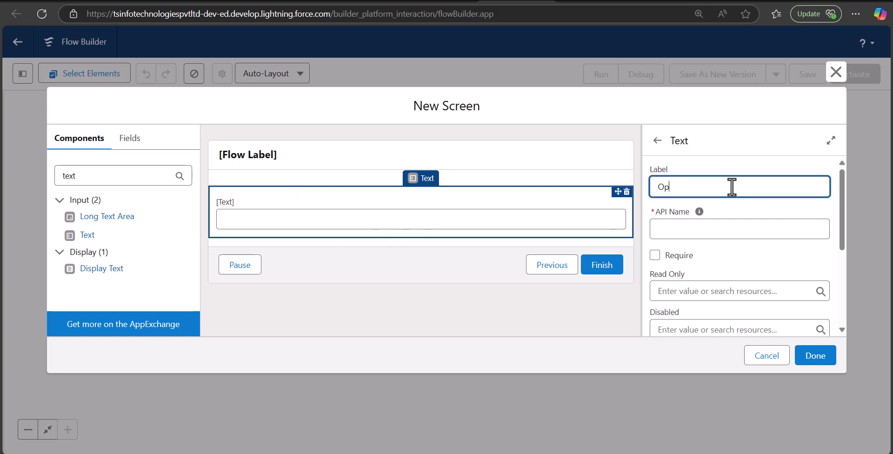
type("portunity name")
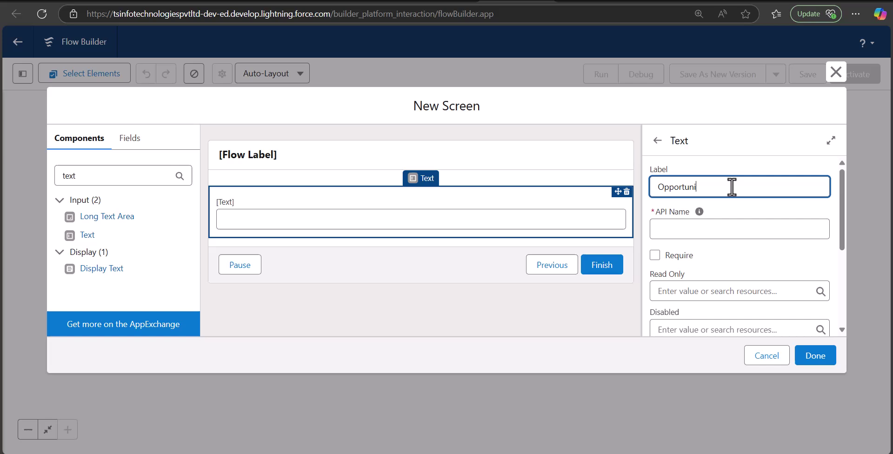
left_click(724, 227)
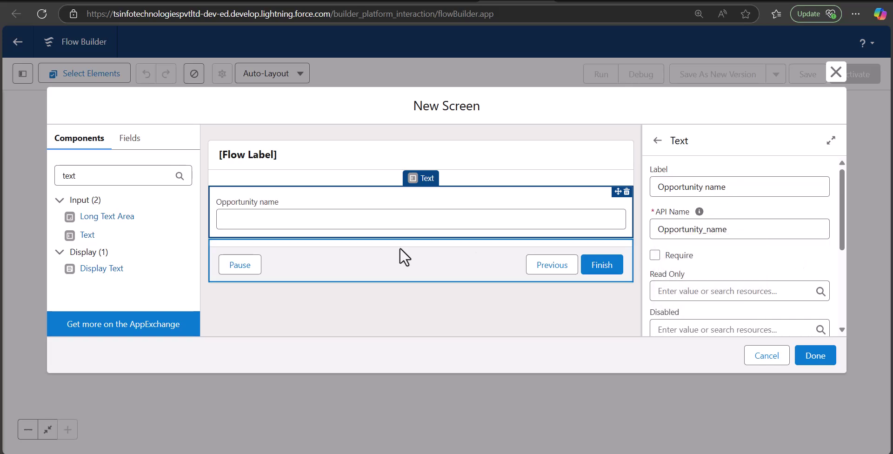
left_click(480, 168)
left_click(464, 186)
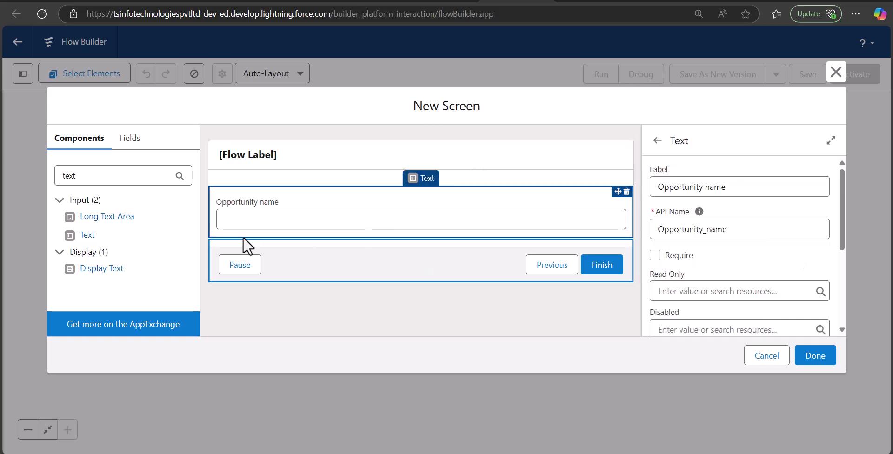
Step: Search the components for 'date' and drop a Date input below Opportunity name
left_click_drag(105, 175, 20, 179)
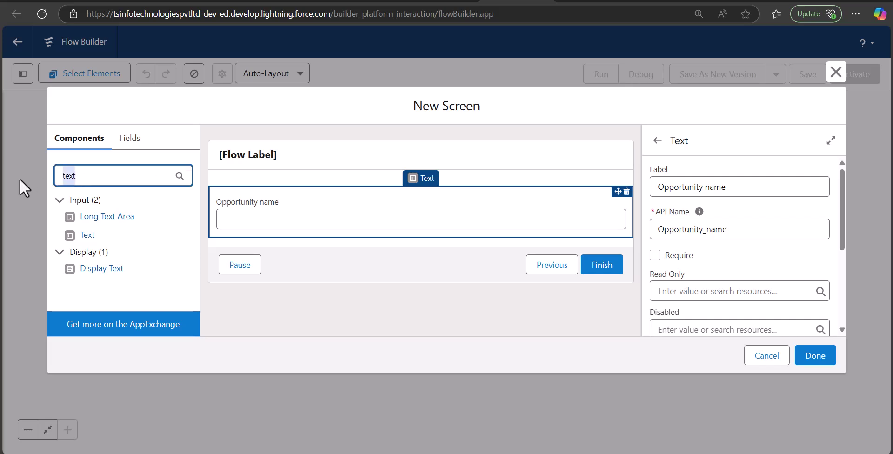
type("close")
key("BackSpace")
key("BackSpace")
key("BackSpace")
key("BackSpace")
key("BackSpace")
type("date")
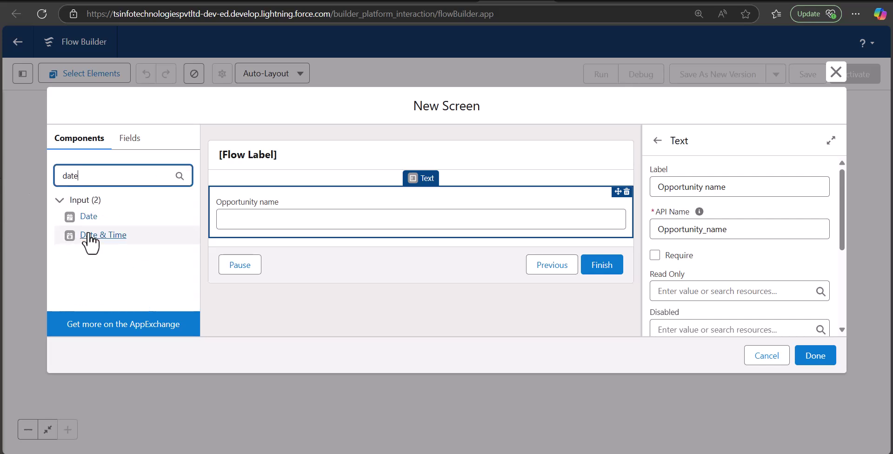
left_click_drag(88, 239, 313, 239)
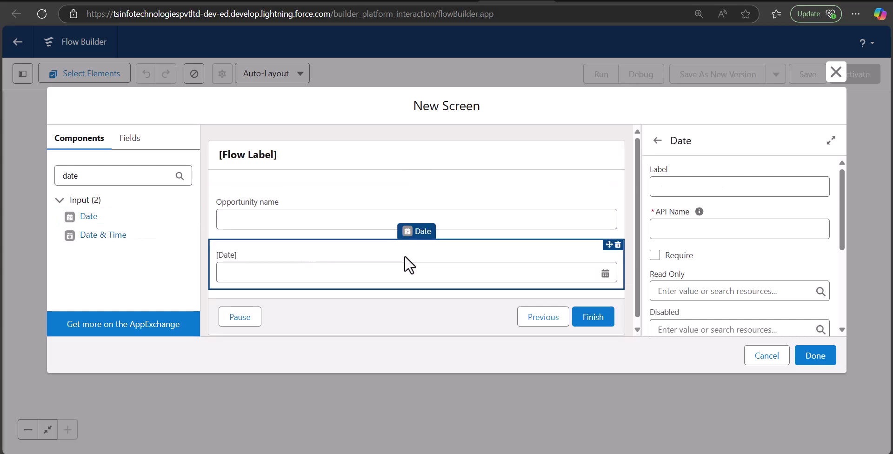
Step: Label the date input 'Close date'
left_click(764, 186)
type("Close date")
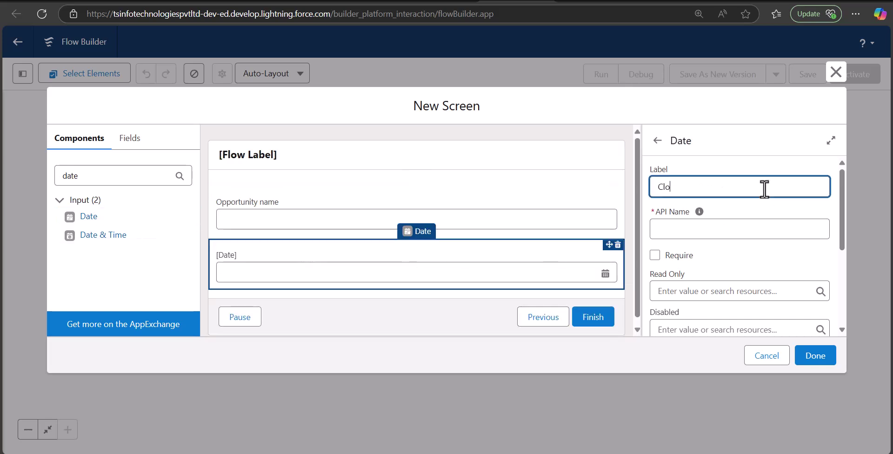
left_click(760, 231)
Step: Add a Picklist below Close date labelled 'Opportunity stage'
double_click(60, 176)
key("BackSpace")
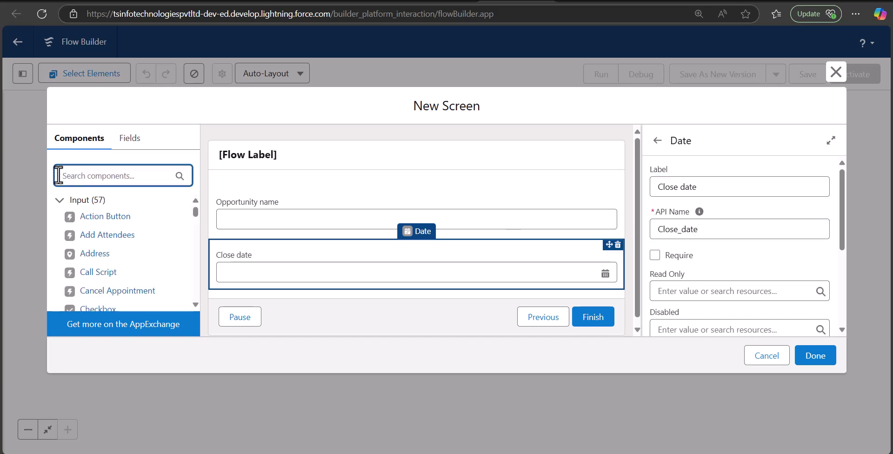
type("pick")
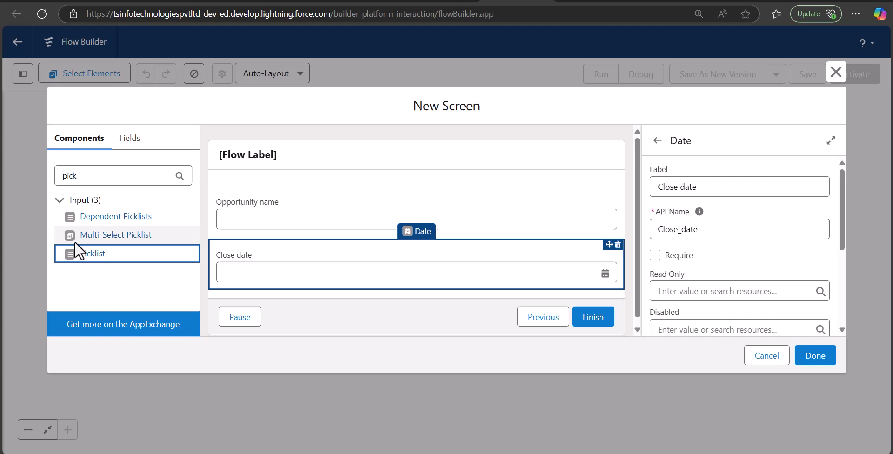
left_click_drag(79, 254, 317, 277)
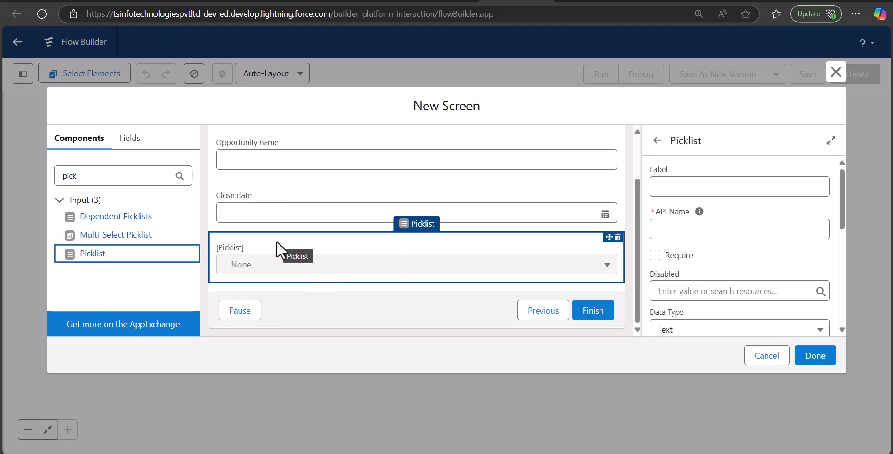
left_click(696, 191)
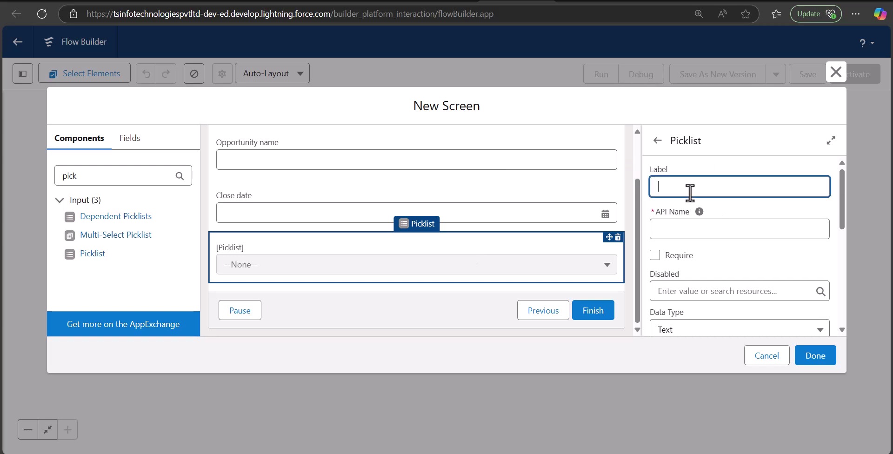
type("Oppo")
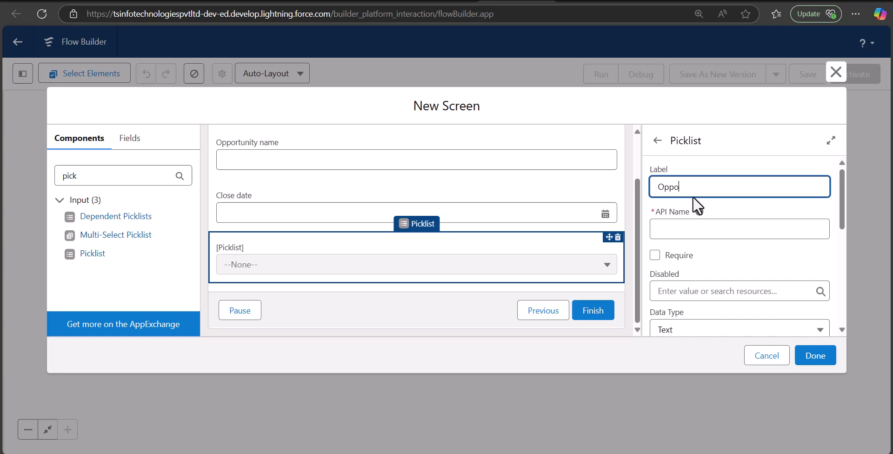
type("rtunity stage")
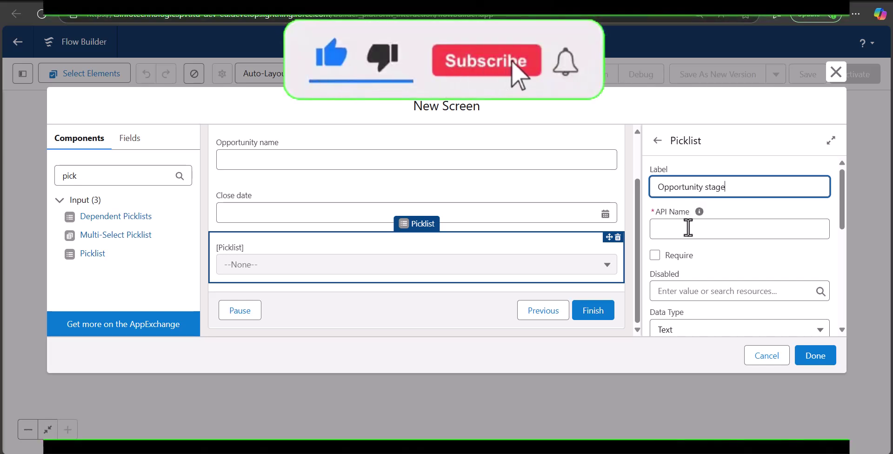
left_click(696, 228)
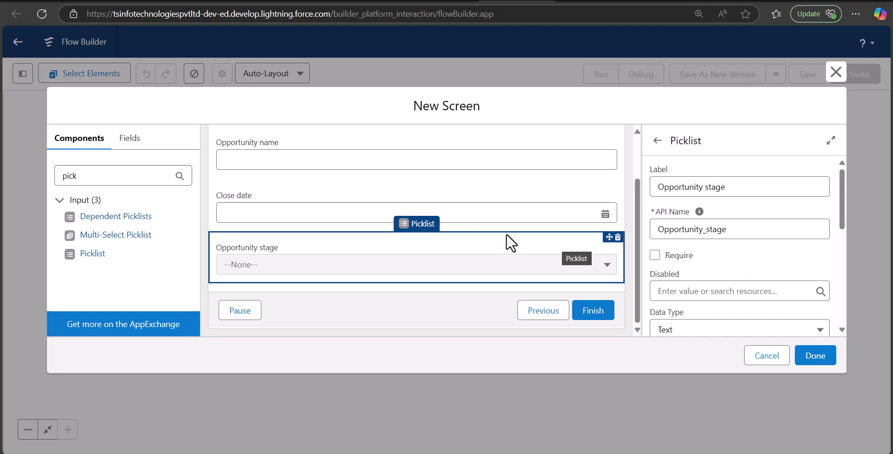
scroll(681, 249, "down", 3)
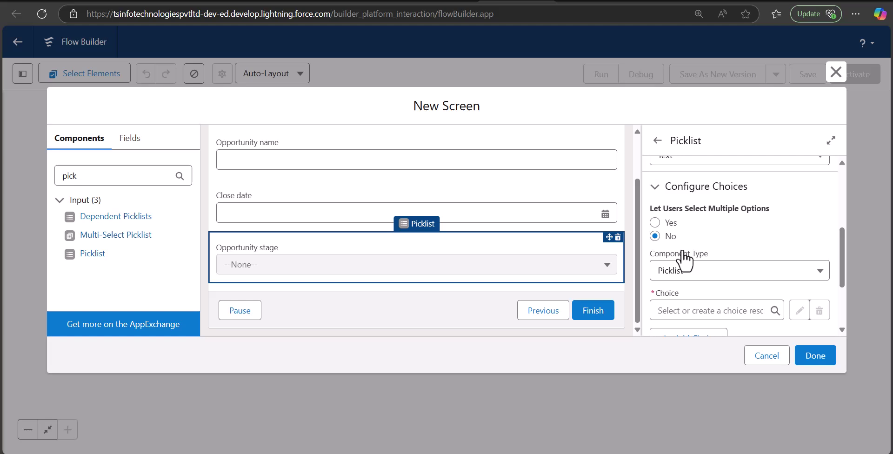
scroll(681, 249, "down", 1)
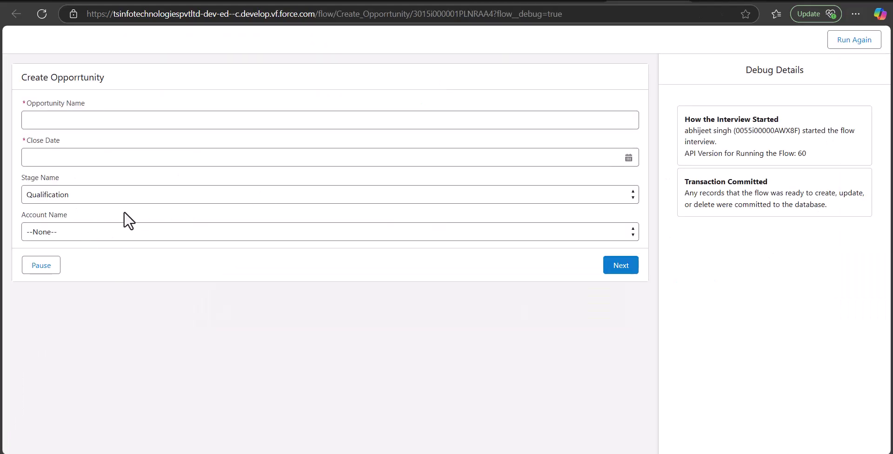
left_click(116, 197)
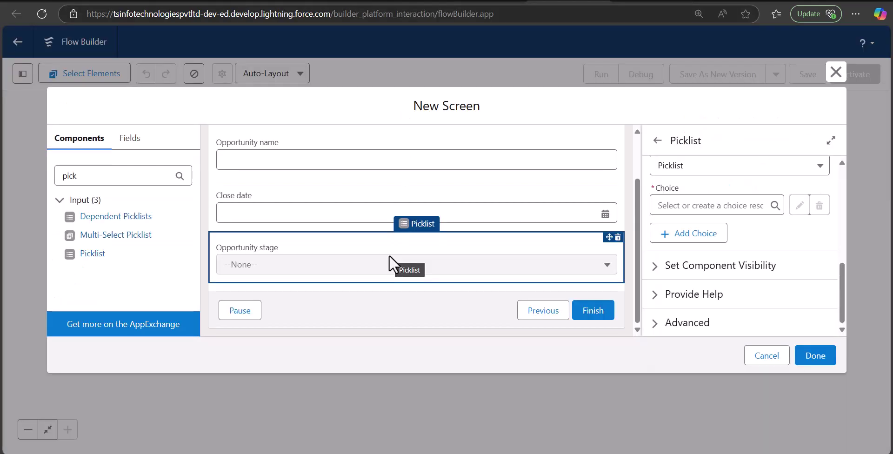
Step: Create 'closed won' and 'closed lost' choices for the Opportunity stage picklist
left_click(694, 207)
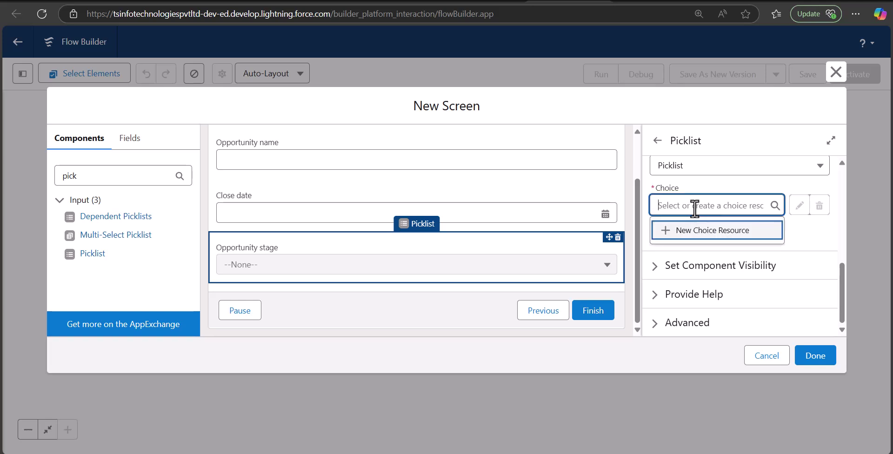
type("close")
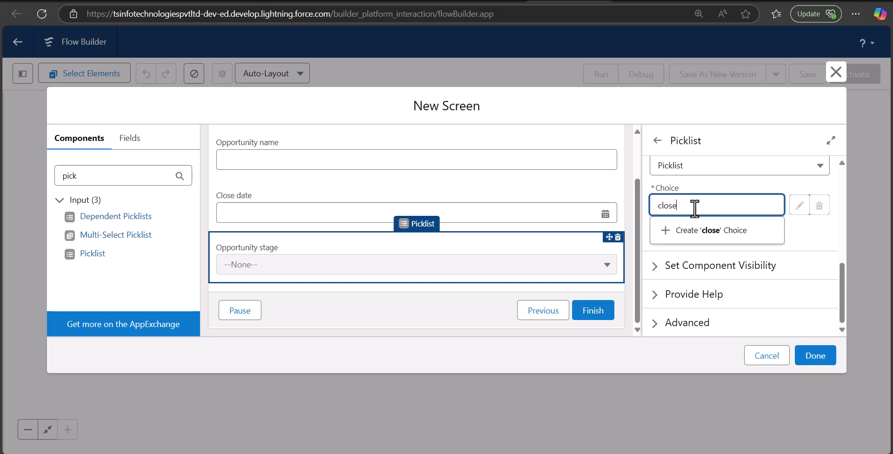
type("d won")
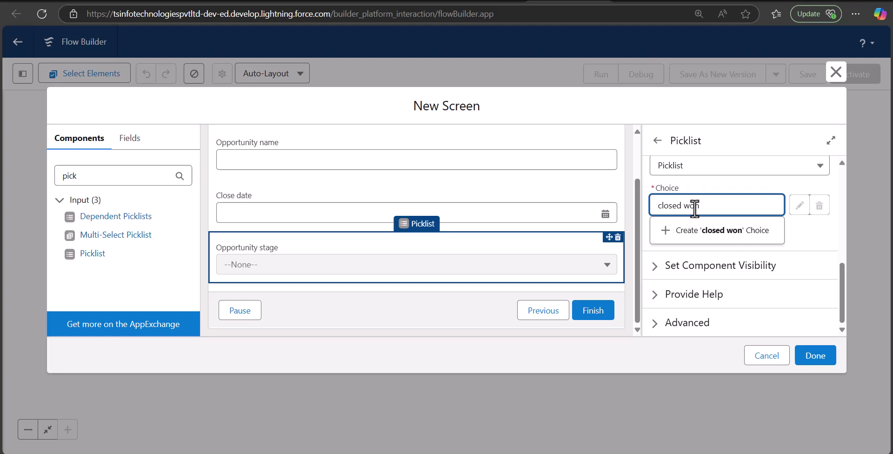
left_click(691, 235)
left_click(685, 240)
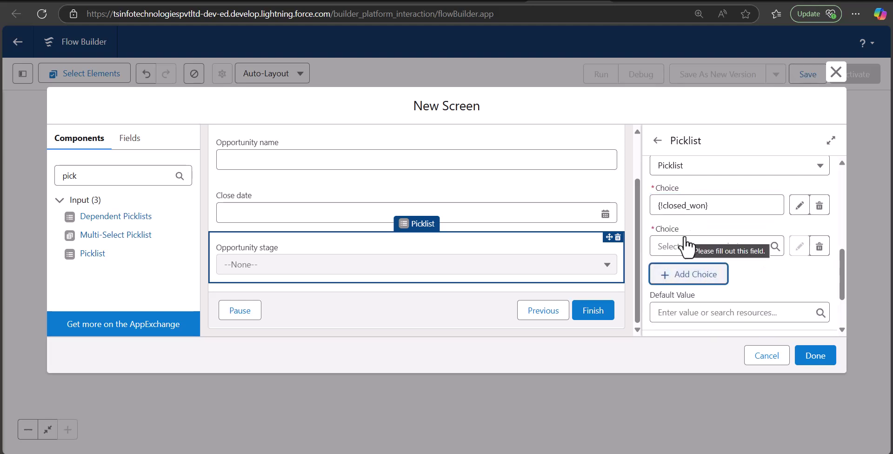
left_click(685, 245)
type("close")
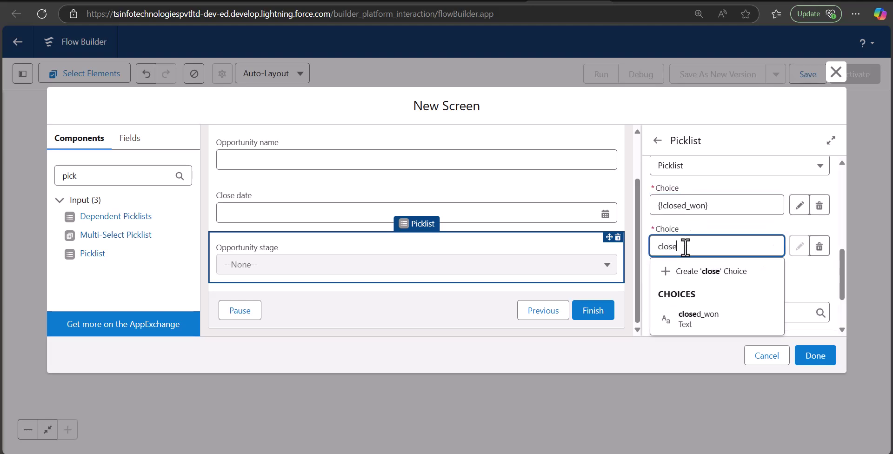
type("d lost")
left_click(708, 270)
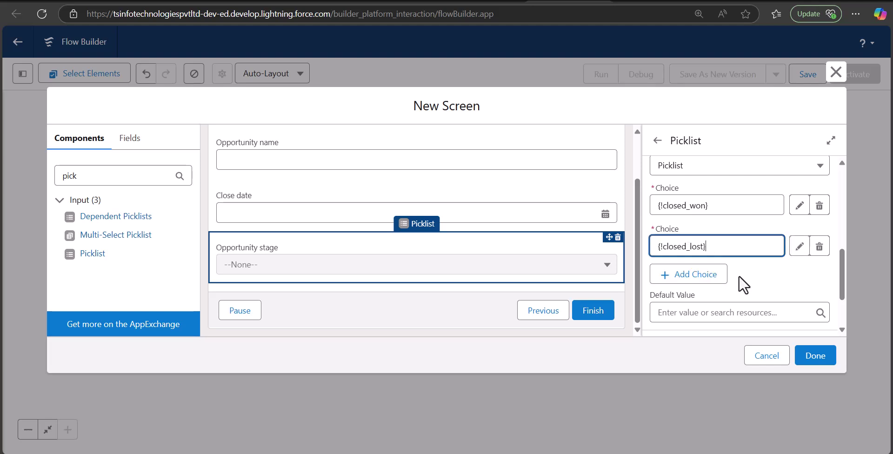
Step: Create the 'need analysis' and 'prospecting' choices
left_click(671, 277)
left_click(706, 285)
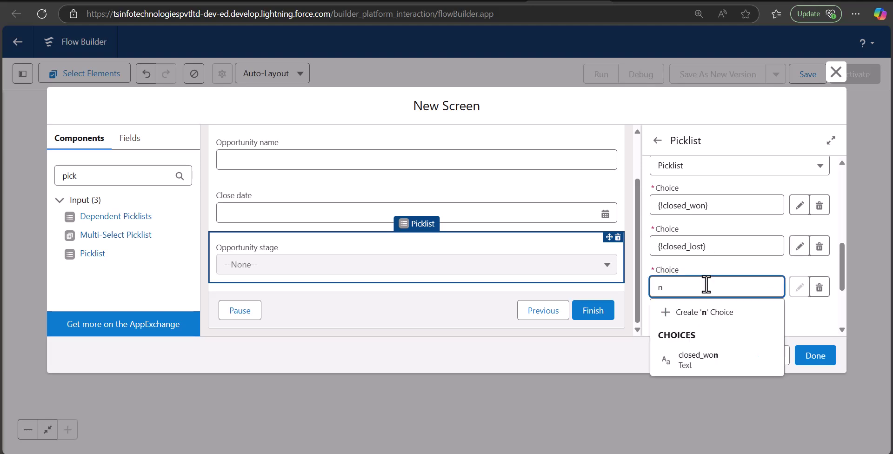
type("need ")
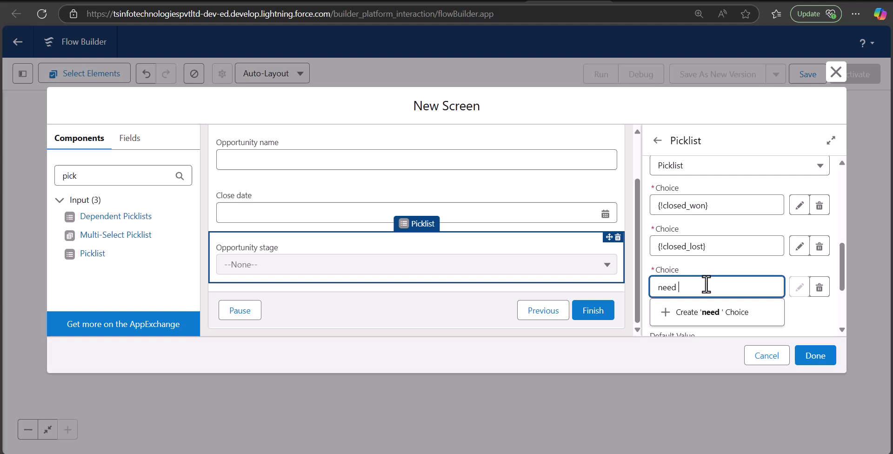
type("an")
key("Return")
left_click(690, 283)
left_click(690, 281)
type("pros")
left_click(514, 286)
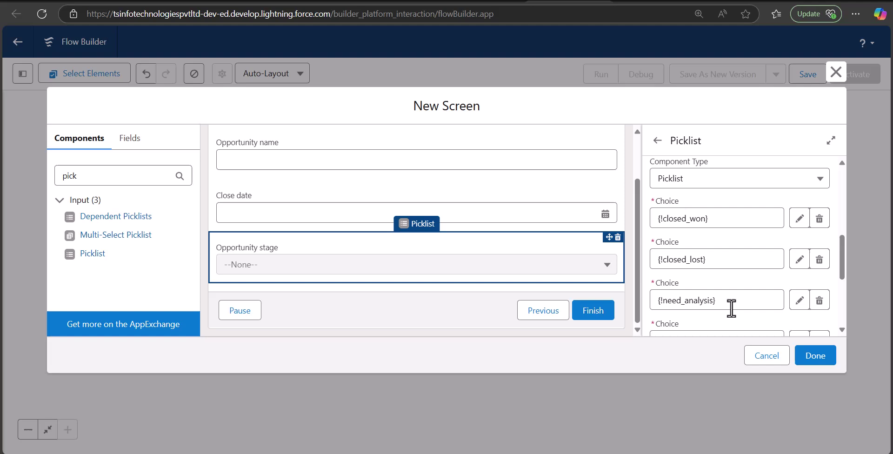
Step: Remove the need_analysis, closed_lost and prospecting rows, leaving closed_won selected
left_click(819, 303)
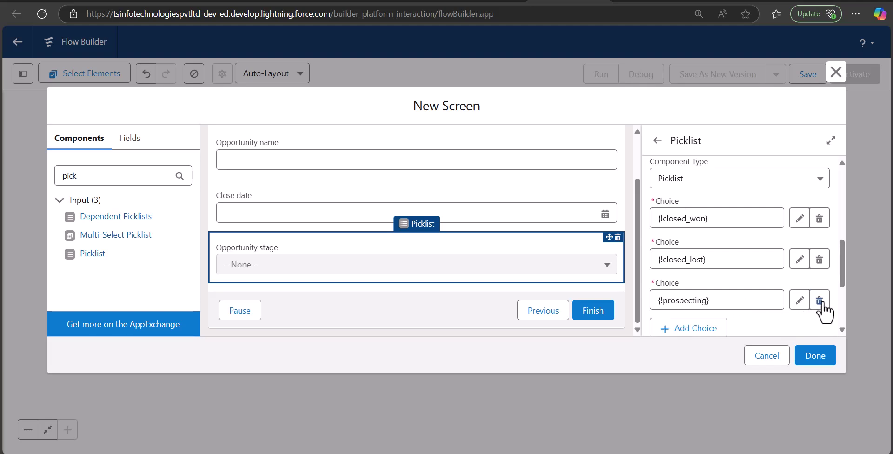
left_click(819, 259)
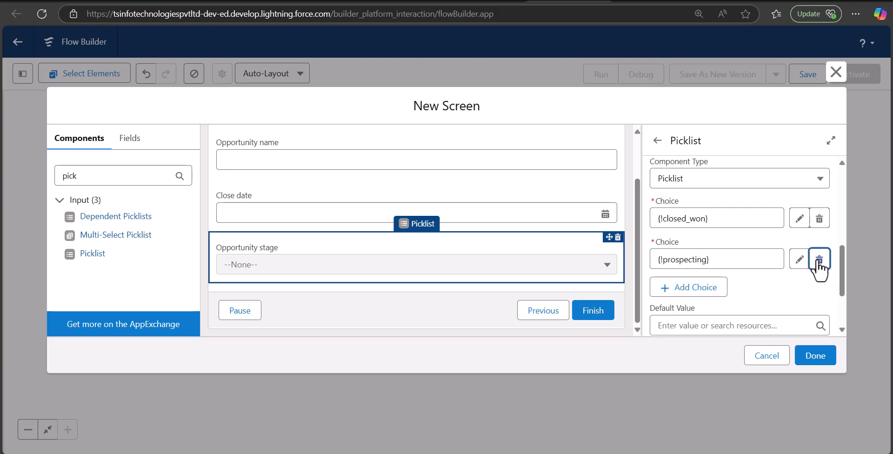
left_click(819, 259)
left_click_drag(736, 221, 649, 219)
Step: Replace closed_won with a new Picklist Choice Set resource named Opp_stage
key("BackSpace")
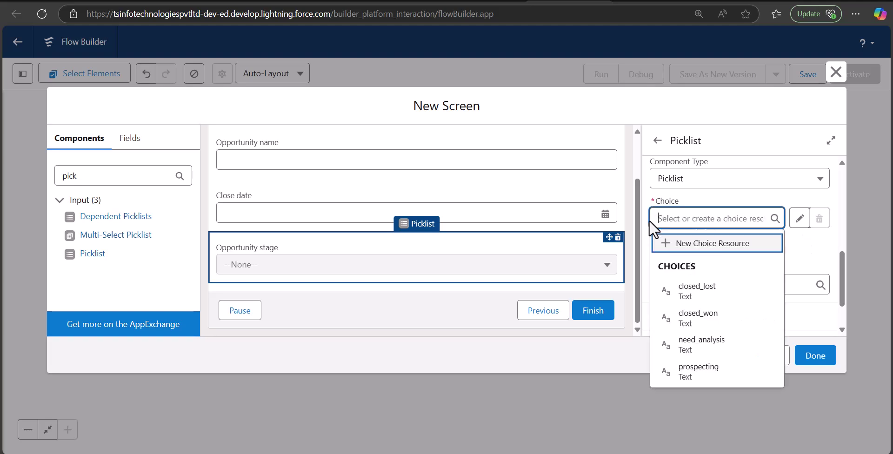
left_click(674, 247)
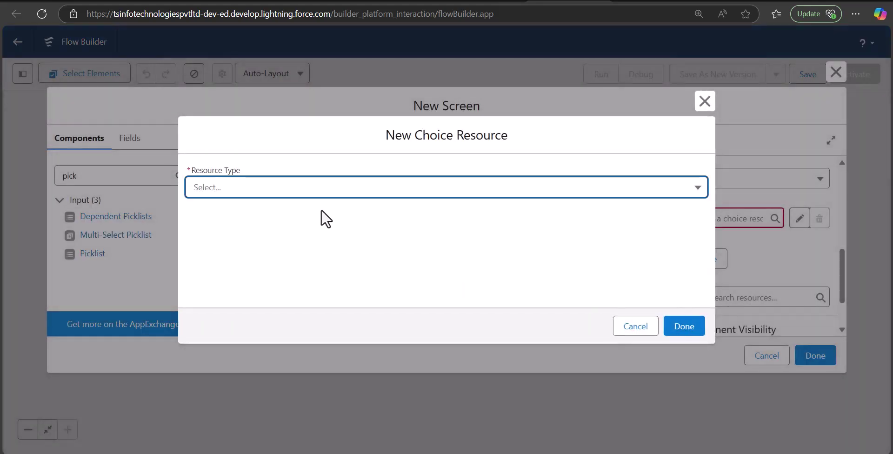
left_click(300, 195)
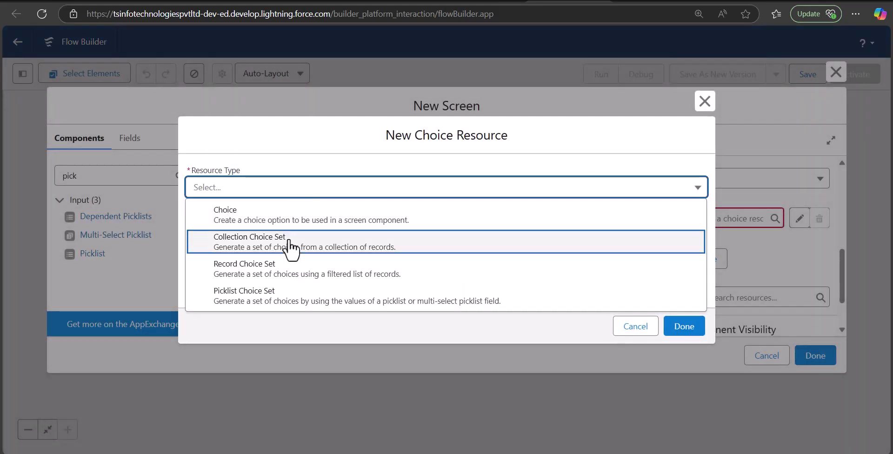
left_click(283, 284)
left_click(280, 215)
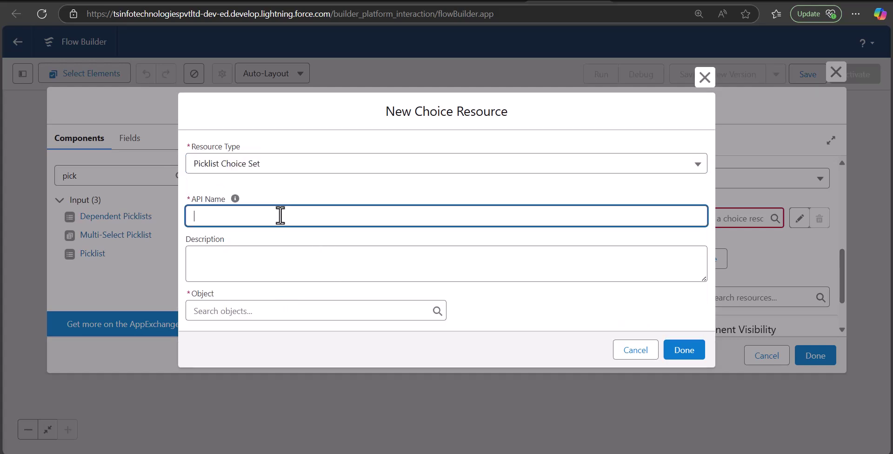
type("Opp_stage")
Step: Base Opp_stage on Opportunity's StageName picklist field and save it
left_click(298, 310)
type("Oppo")
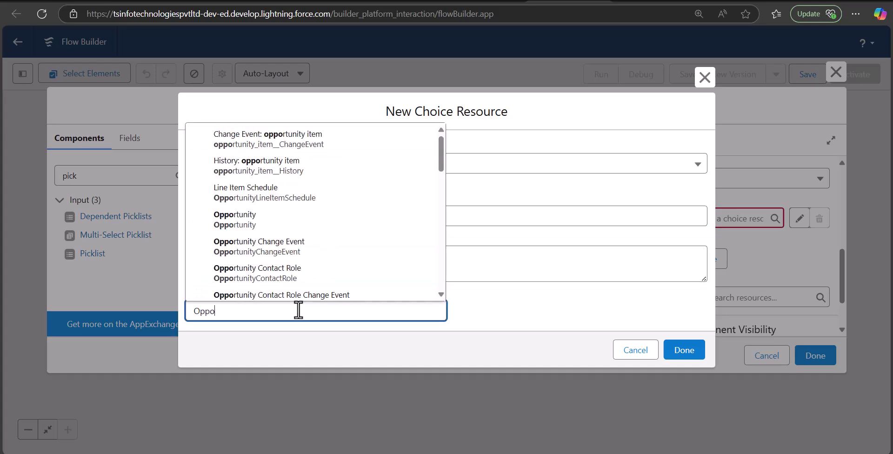
left_click(287, 228)
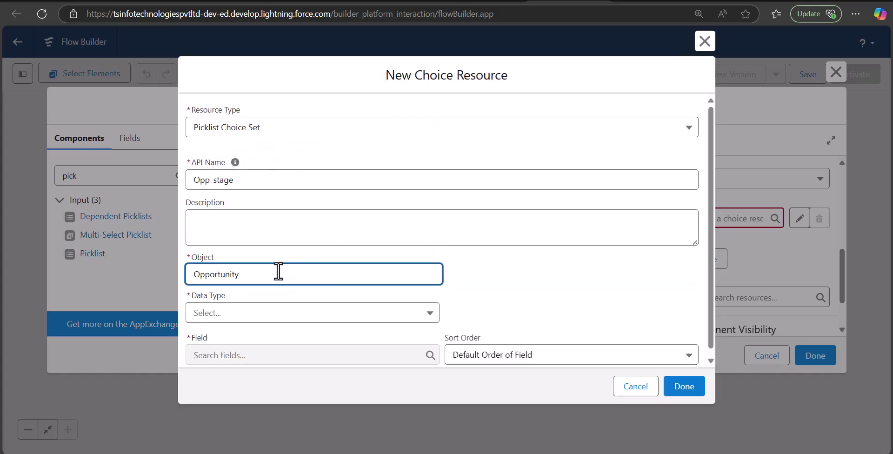
left_click(264, 307)
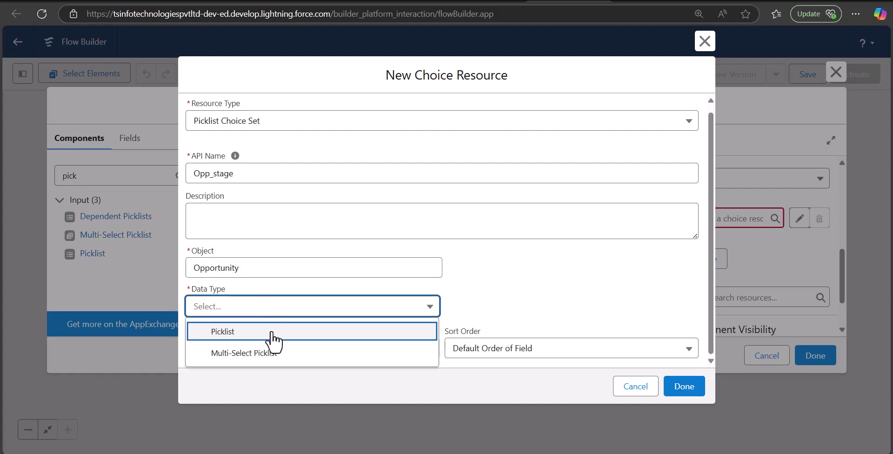
left_click(270, 332)
left_click(270, 344)
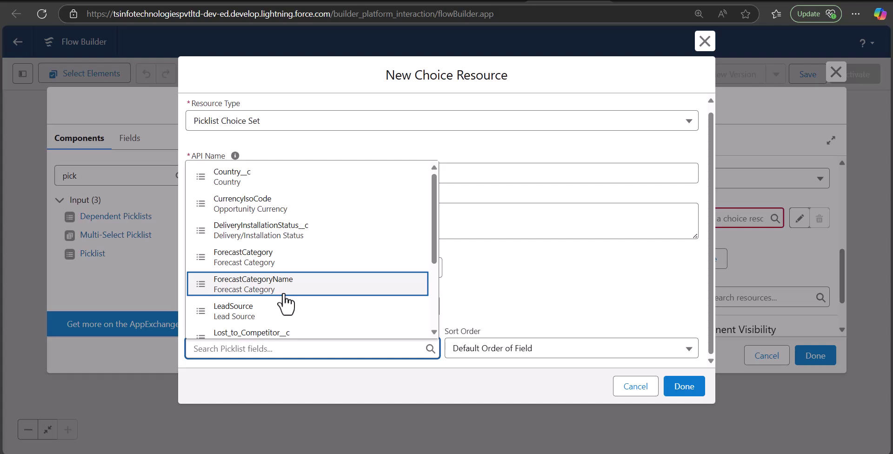
type("stage")
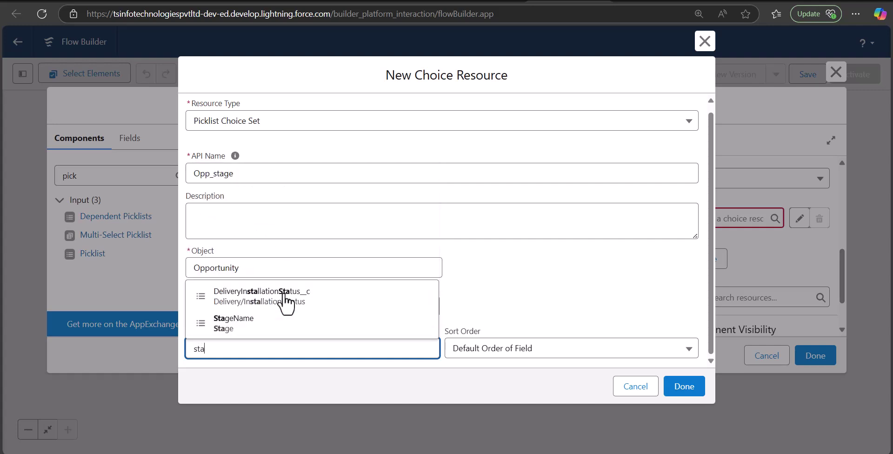
left_click(267, 326)
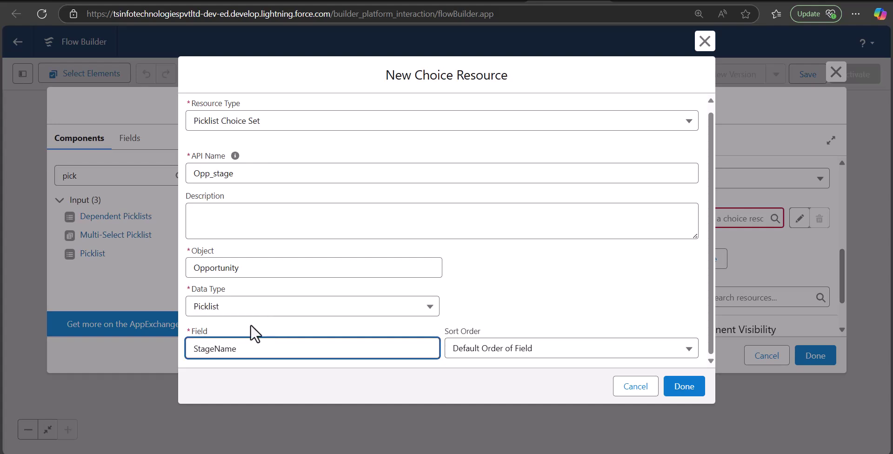
left_click(681, 388)
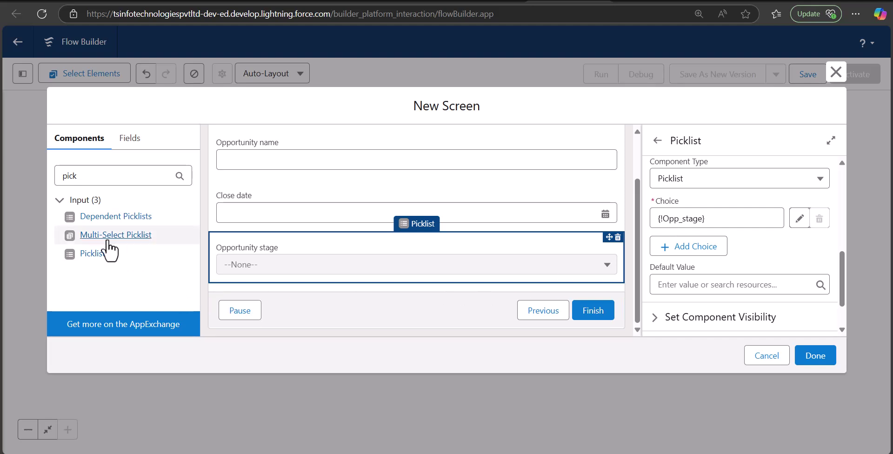
Step: Add a Multi-Select Picklist labelled 'Product' below Opportunity stage
left_click_drag(106, 238, 326, 279)
left_click(692, 188)
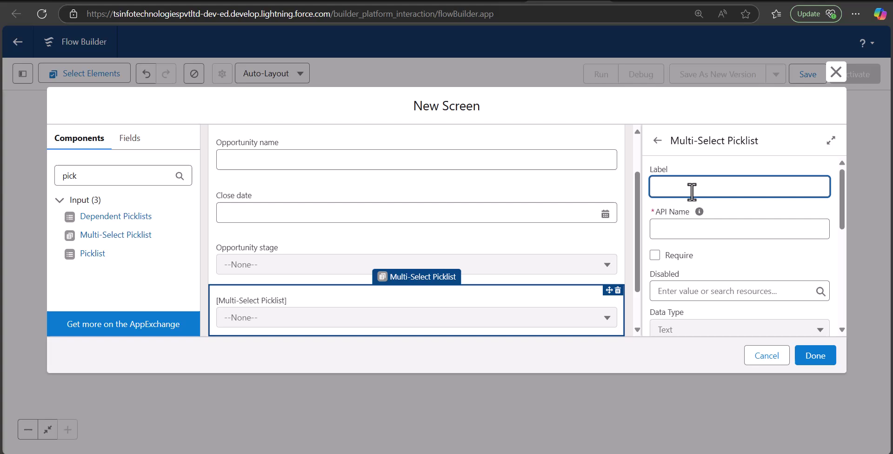
type("Produ")
scroll(698, 214, "down", 2)
scroll(522, 207, "down", 1)
scroll(688, 186, "down", 4)
left_click(693, 205)
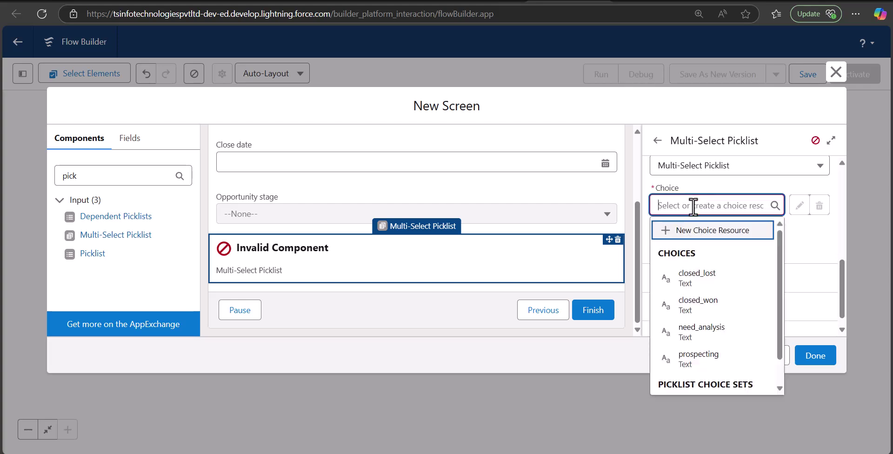
left_click(670, 252)
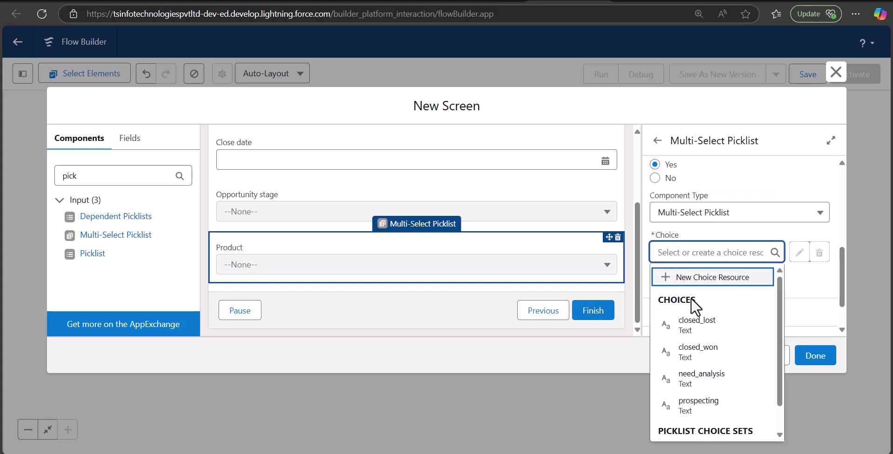
Step: Create a Picklist Choice Set resource named Opp_product
left_click(688, 278)
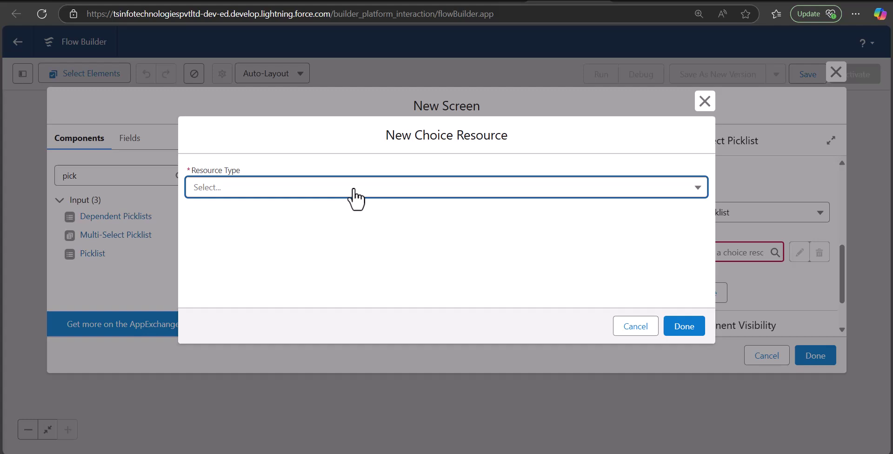
left_click(353, 191)
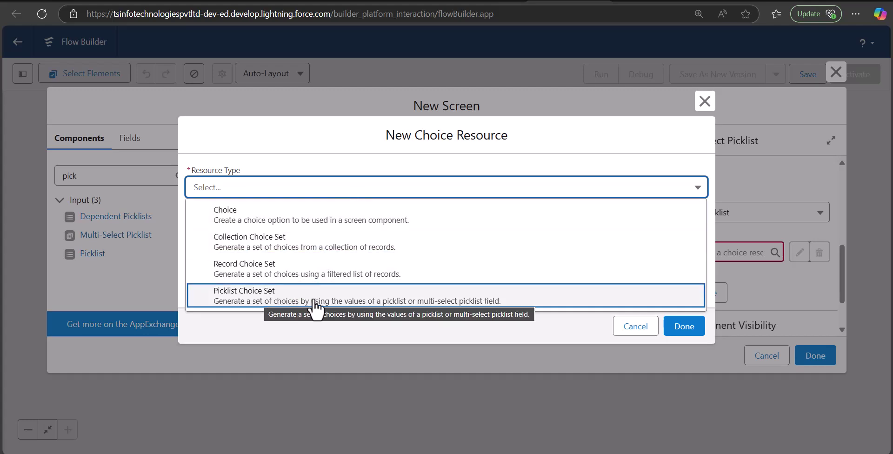
left_click(344, 301)
left_click(258, 217)
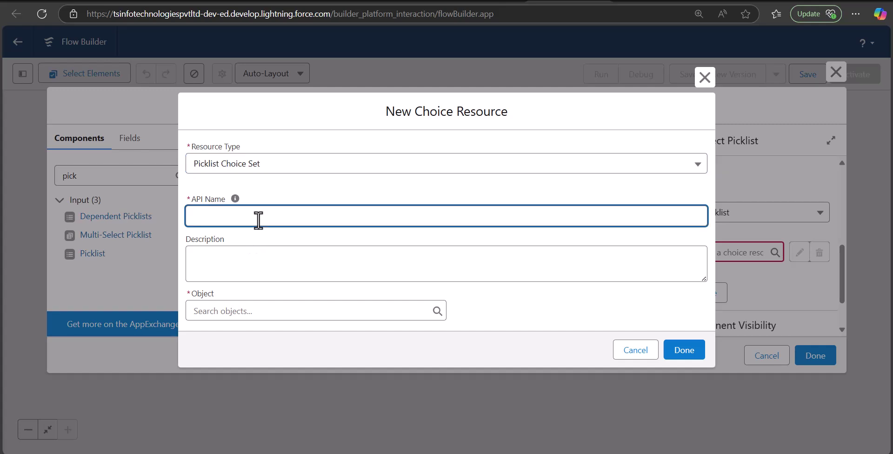
type("Opp_product")
key("Tab")
Step: Point Opp_product at Opportunity's multi-select Product_intrested__c field and save it
left_click(270, 311)
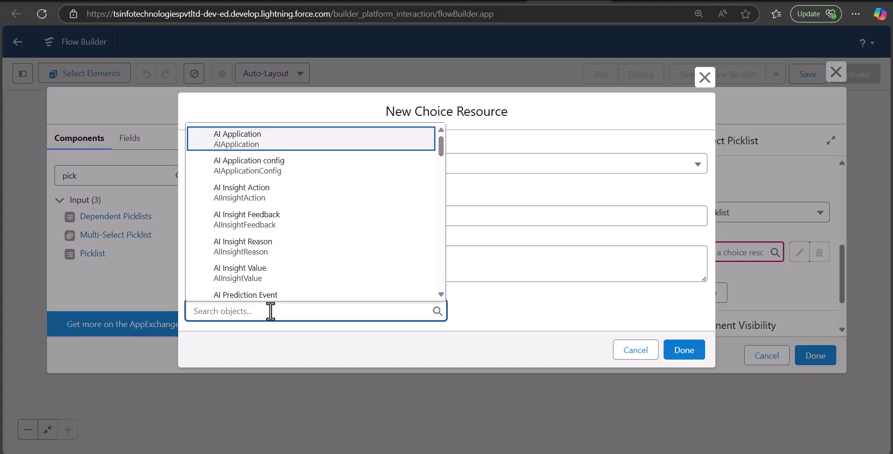
type("Oppo")
left_click(293, 228)
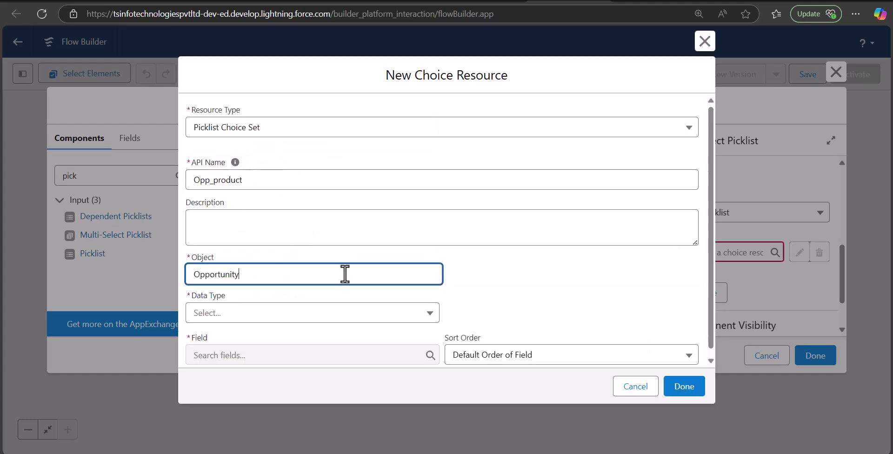
left_click(288, 313)
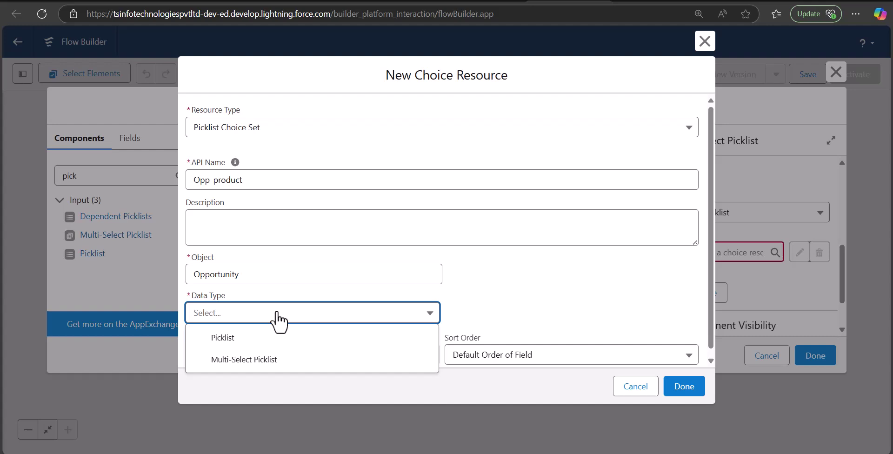
left_click(265, 359)
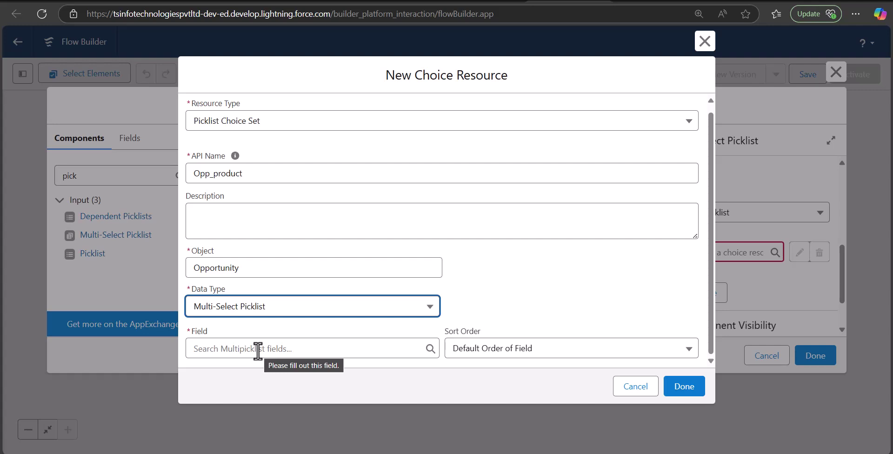
left_click(258, 351)
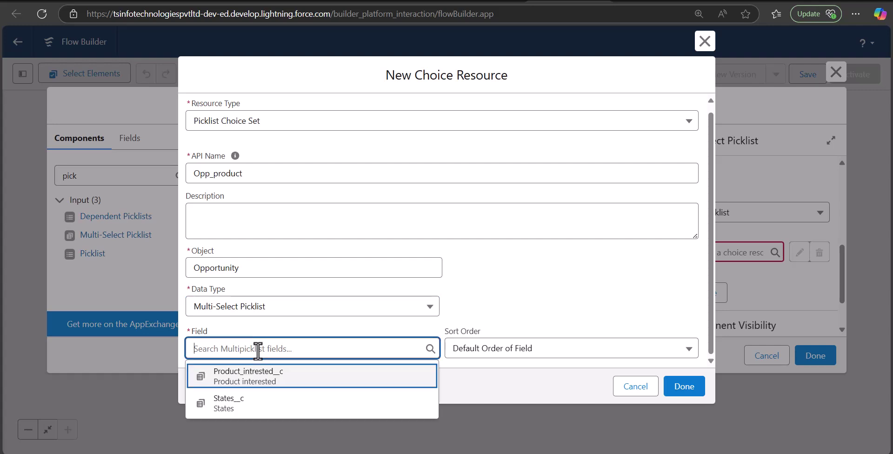
left_click(249, 379)
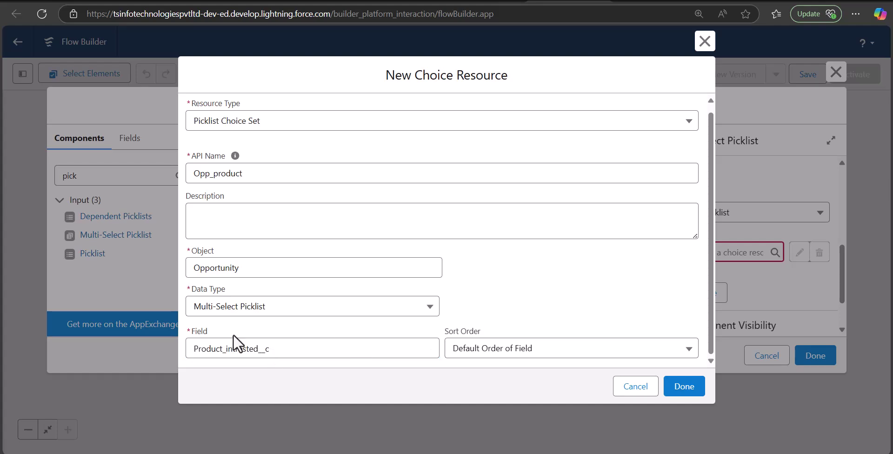
left_click(686, 394)
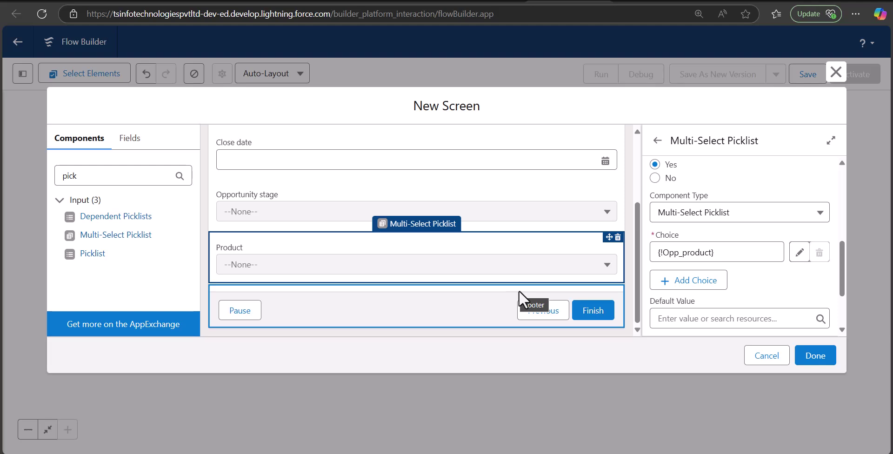
Step: Label the screen 'Opportunity Details' in Screen Properties and return to the canvas
left_click(815, 358)
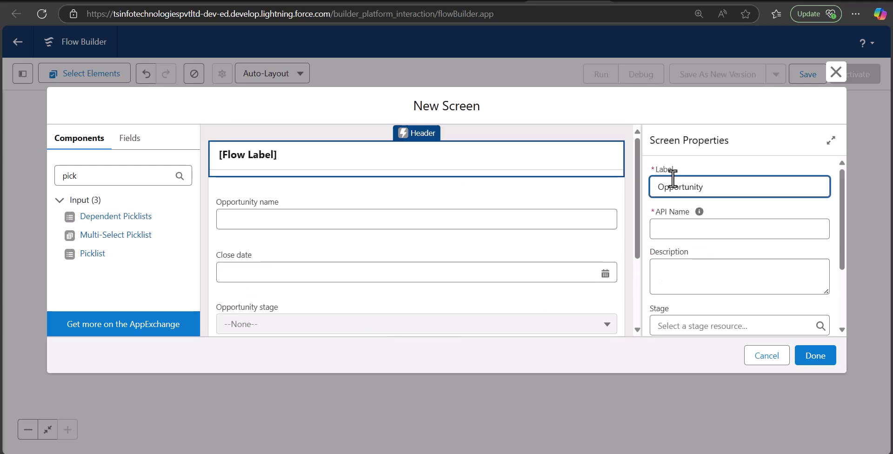
type("Opportunity Details")
left_click(707, 212)
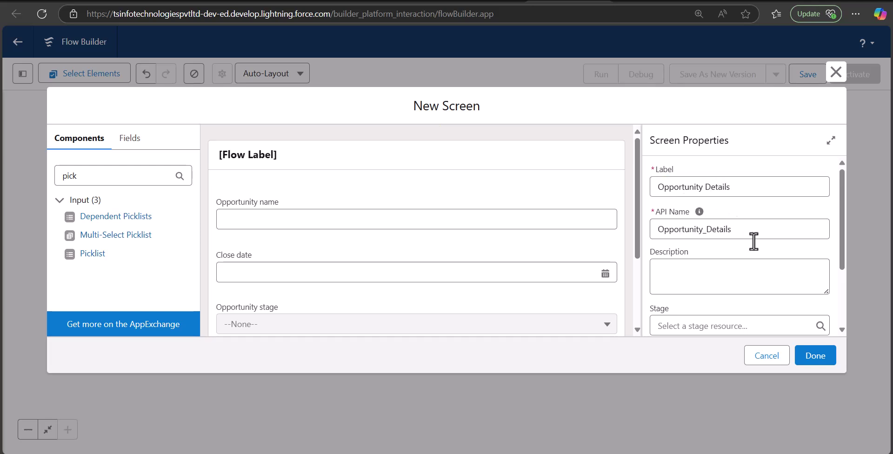
left_click(820, 359)
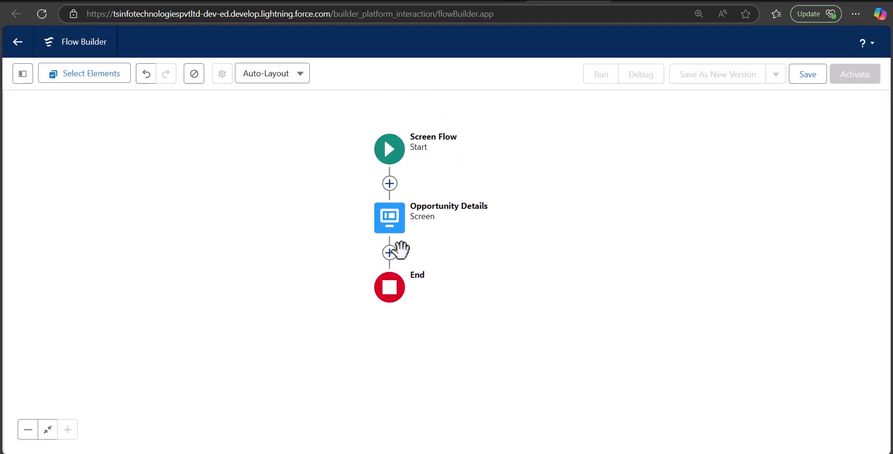
Step: Add a Create Records element after the screen, labelled 'Create Opportunity'
left_click(390, 253)
scroll(394, 307, "down", 5)
left_click(321, 291)
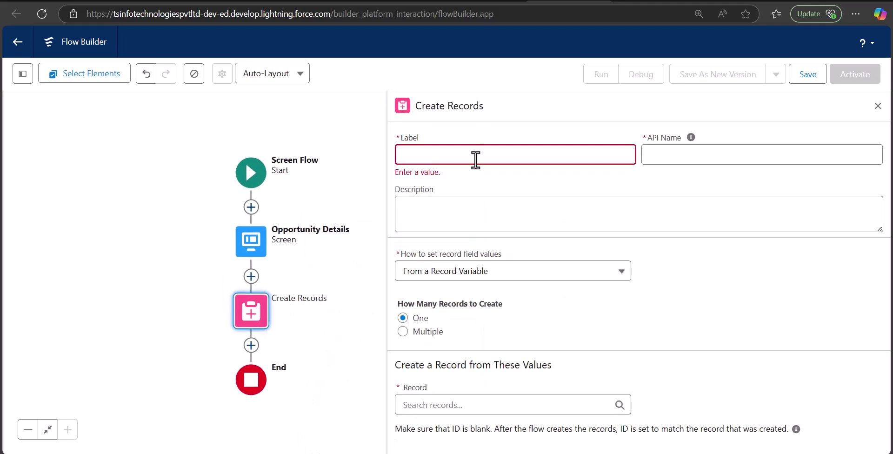
left_click(481, 158)
type("Creaet ")
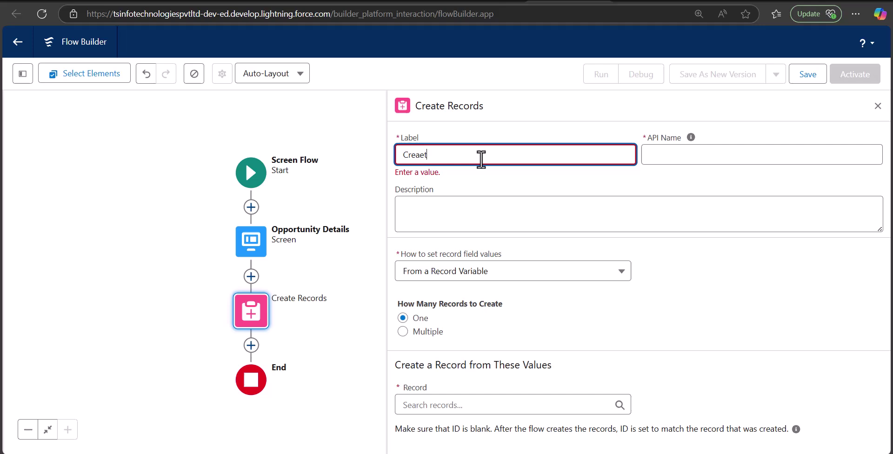
type("te Opportunity")
left_click(672, 144)
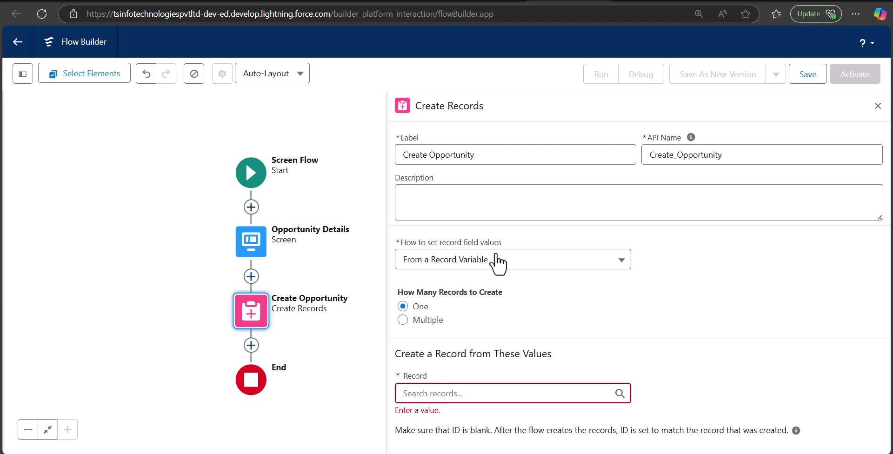
Step: Set the record field values manually and choose Opportunity as the object to create
left_click(496, 263)
left_click(474, 295)
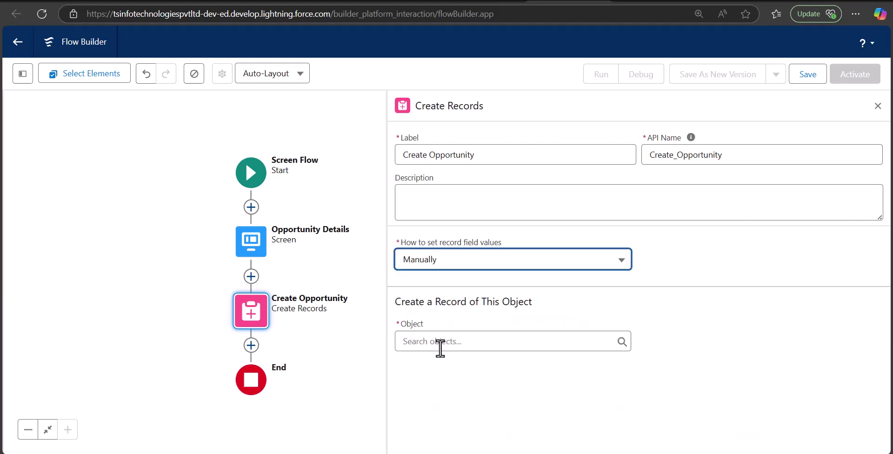
left_click(440, 344)
type("Oppo")
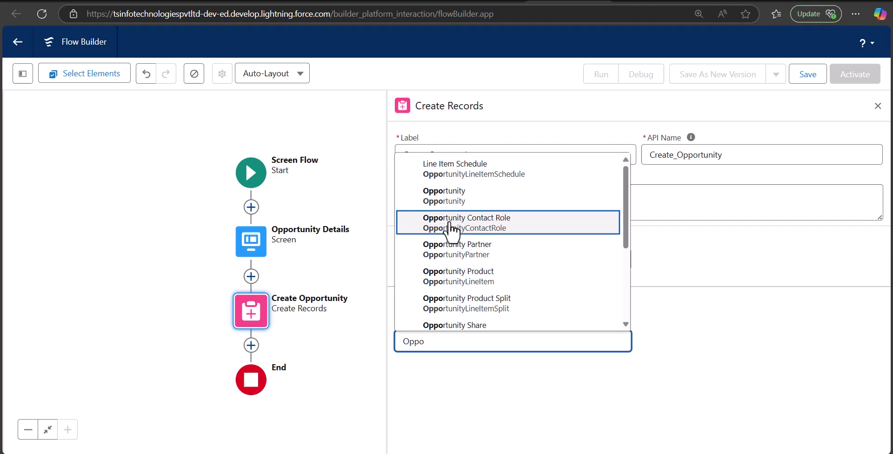
left_click(447, 198)
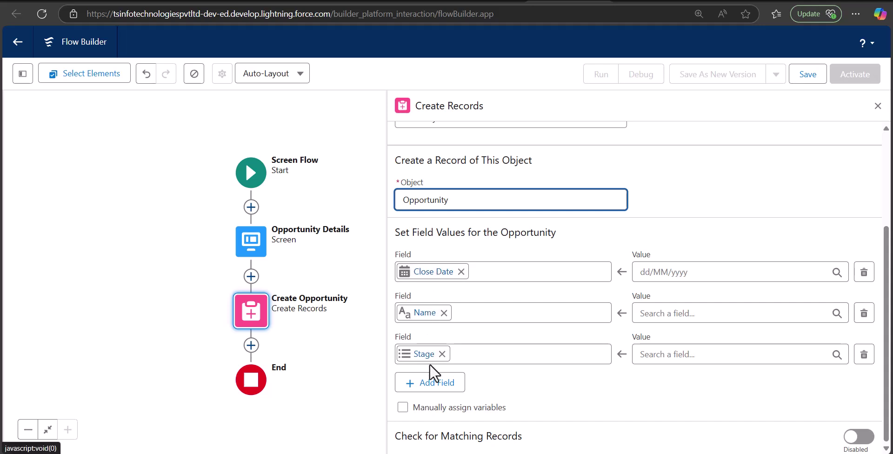
Step: Map Close Date and Name to the Opportunity Details screen's Close date and Opportunity name inputs
left_click(655, 274)
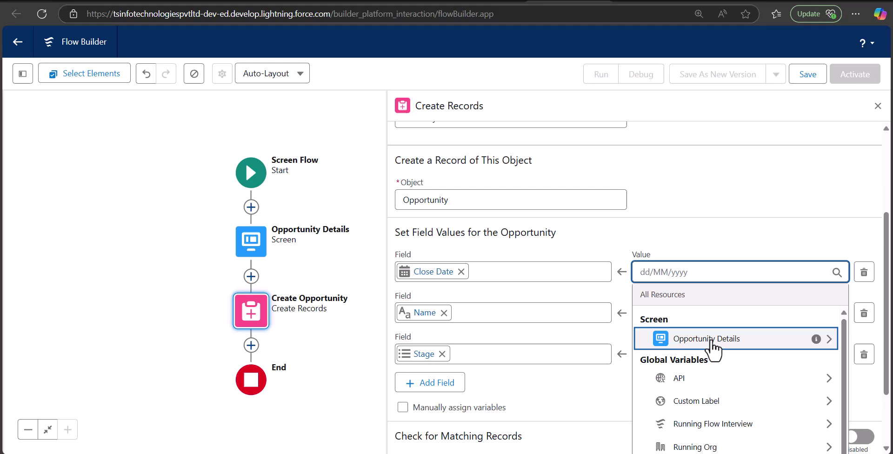
left_click(707, 340)
left_click(679, 339)
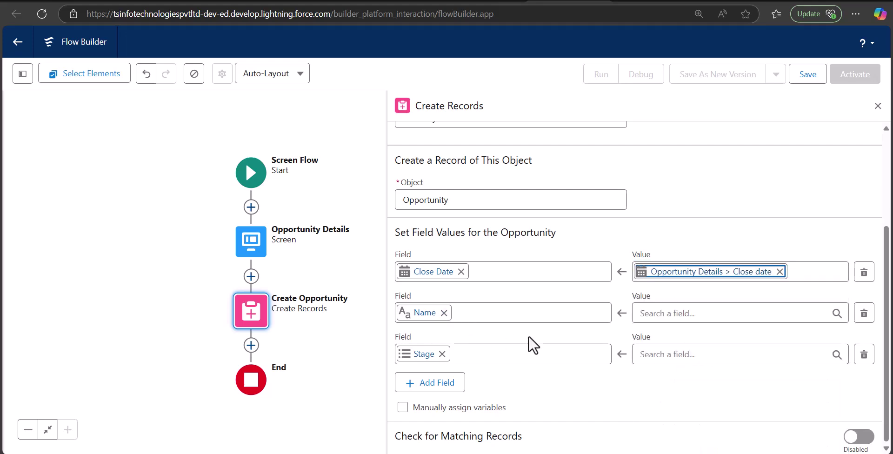
scroll(713, 370, "up", 1)
left_click(714, 371)
scroll(735, 280, "up", 2)
left_click(740, 240)
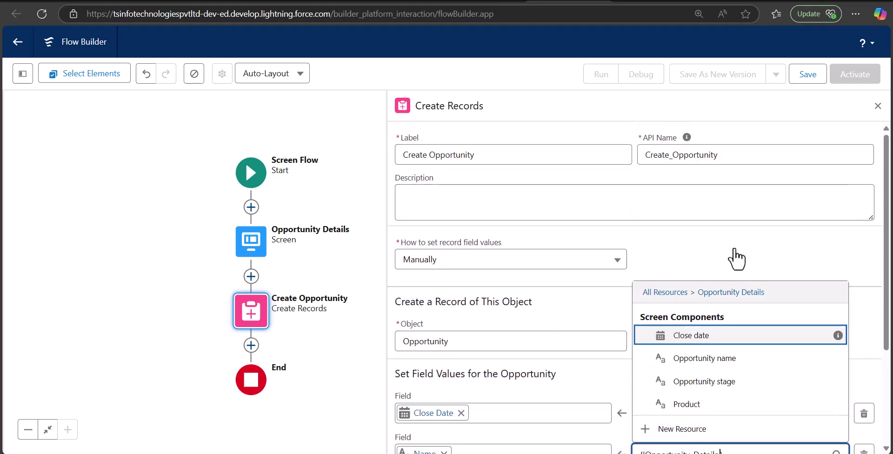
left_click(717, 364)
Step: Map Stage to the Opportunity Details screen's Opportunity stage input
scroll(612, 324, "down", 3)
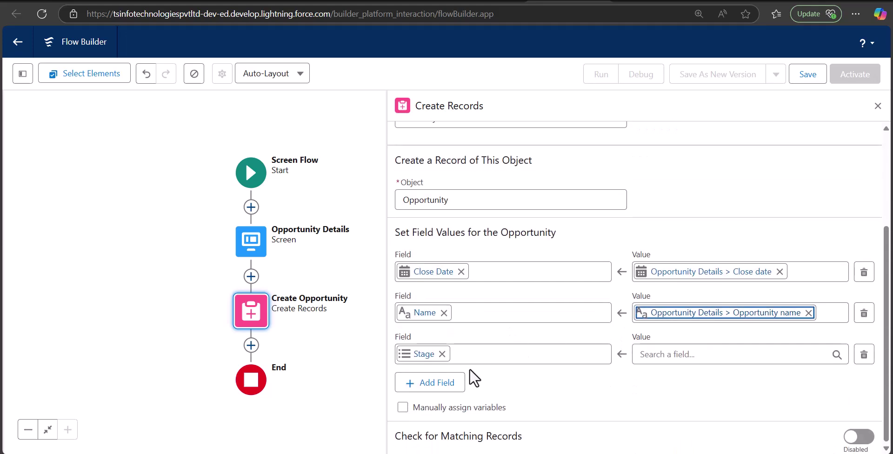
left_click(649, 357)
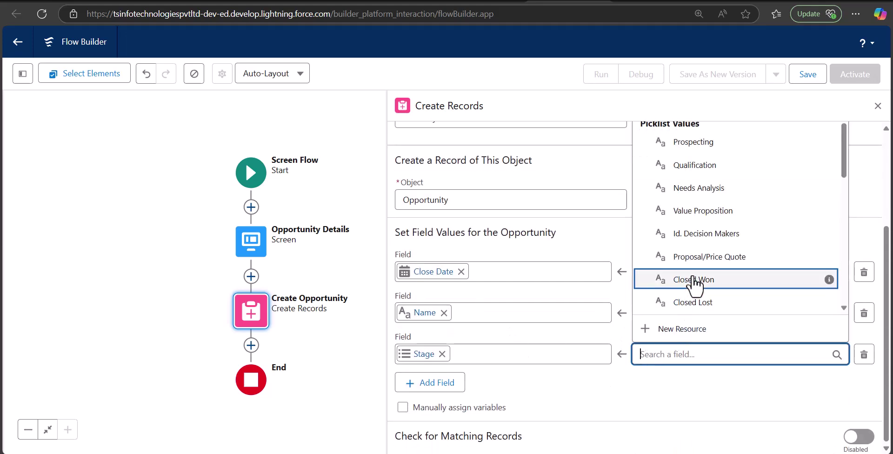
scroll(693, 293, "up", 3)
scroll(698, 300, "down", 3)
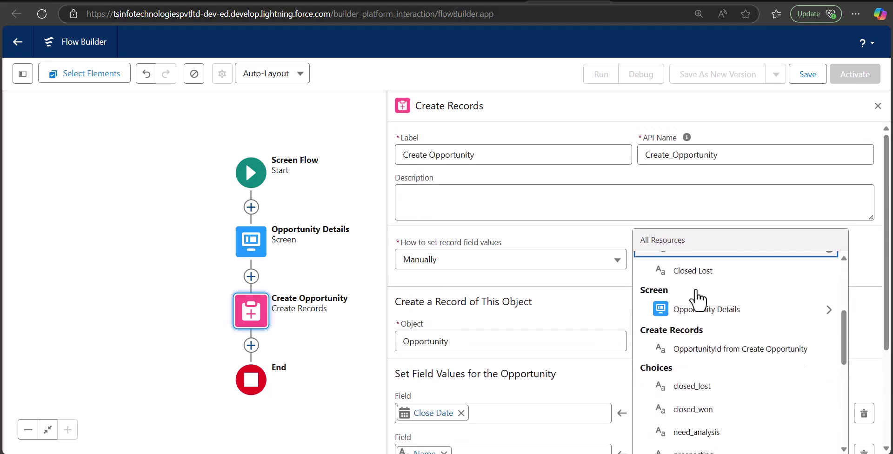
left_click(714, 311)
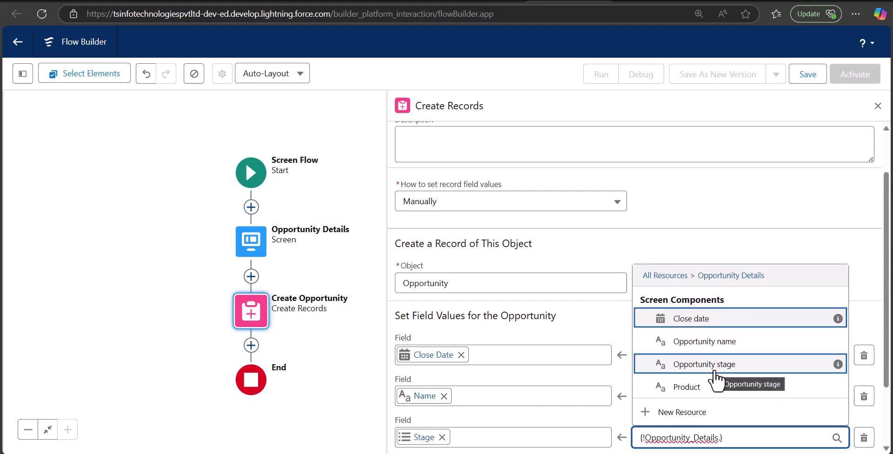
left_click(716, 365)
Step: Add a Product interested field row mapped to the Opportunity Details Product input
scroll(512, 358, "down", 3)
left_click(477, 357)
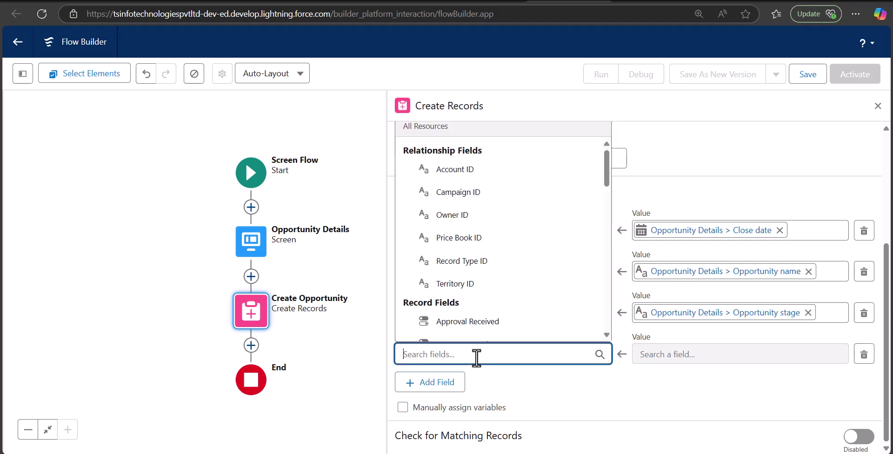
type("pro")
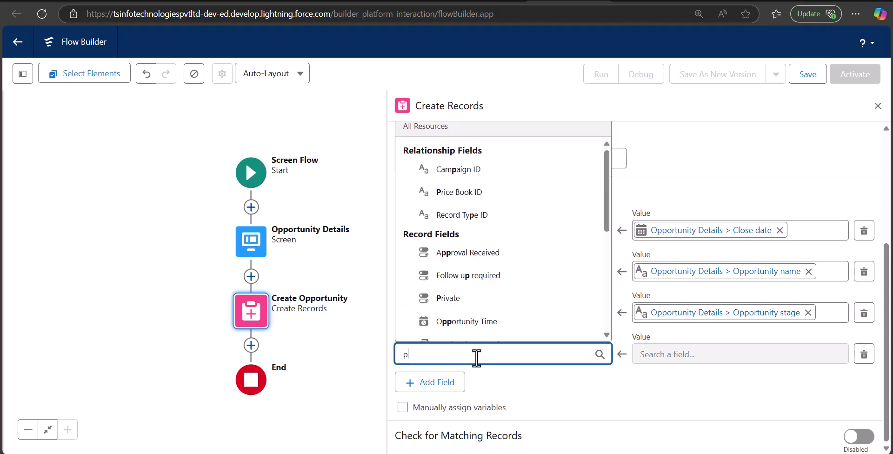
left_click(507, 308)
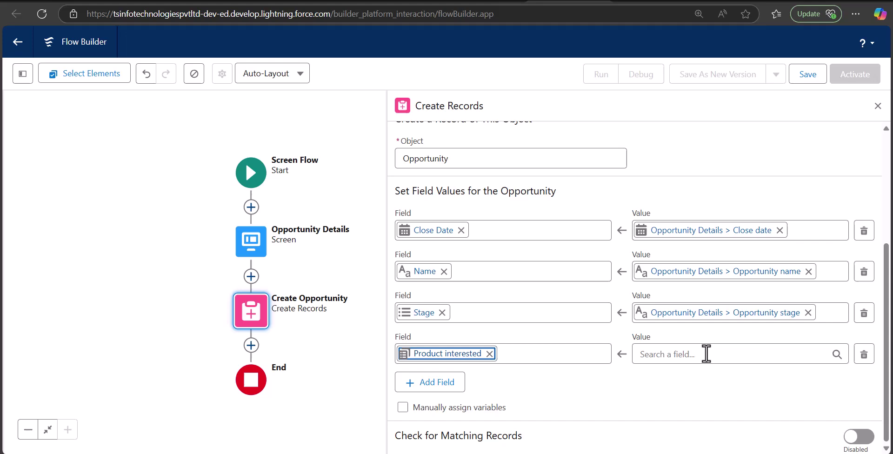
left_click(702, 355)
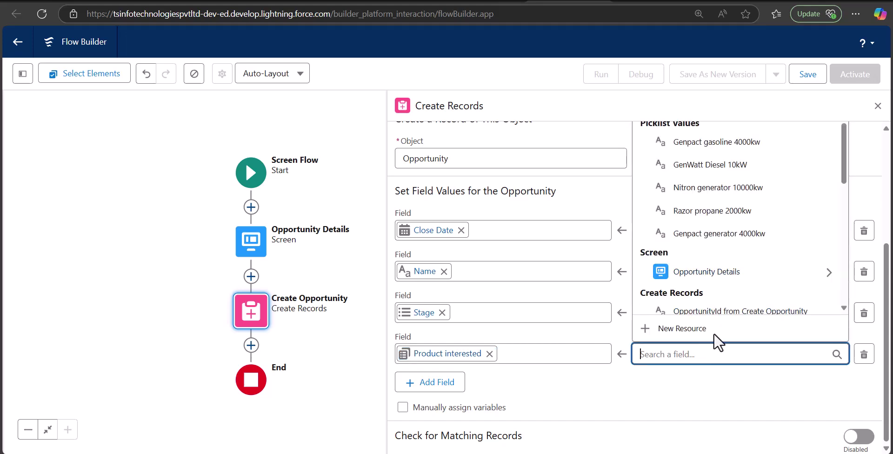
left_click(707, 273)
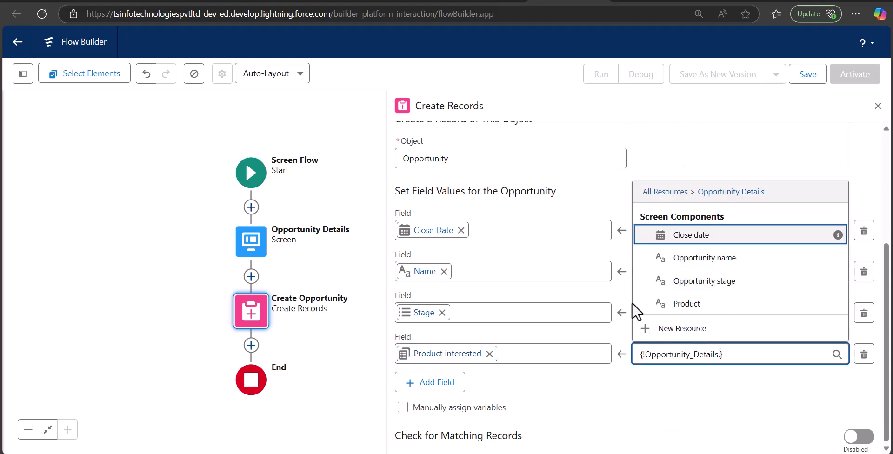
left_click(666, 307)
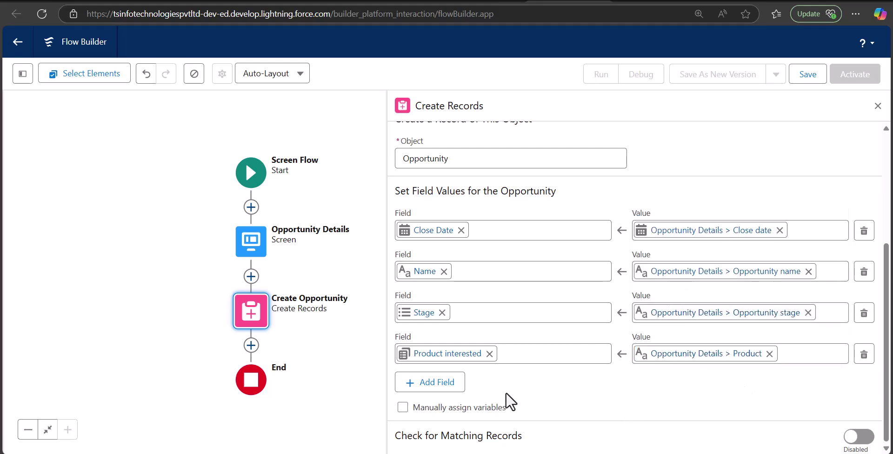
Step: Save the flow as 'Create Opportunity records via screen' and close the Create Records panel
left_click(801, 81)
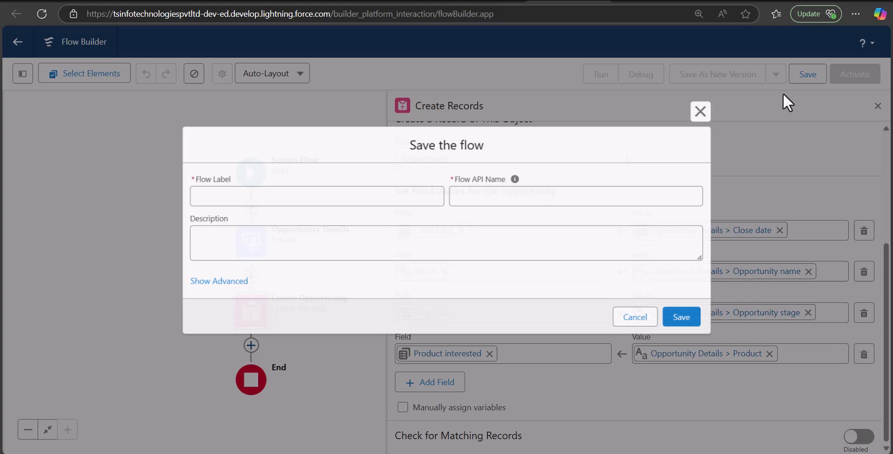
left_click(344, 202)
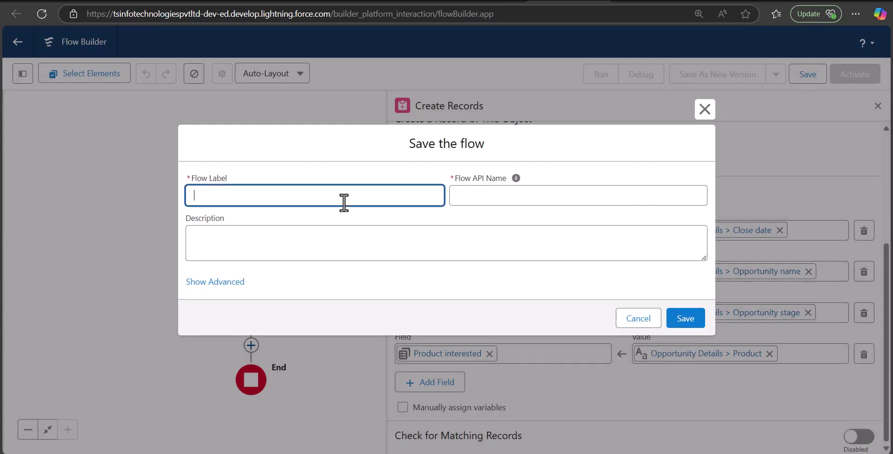
type("Create Opportunity records via screen")
left_click(495, 195)
left_click(506, 285)
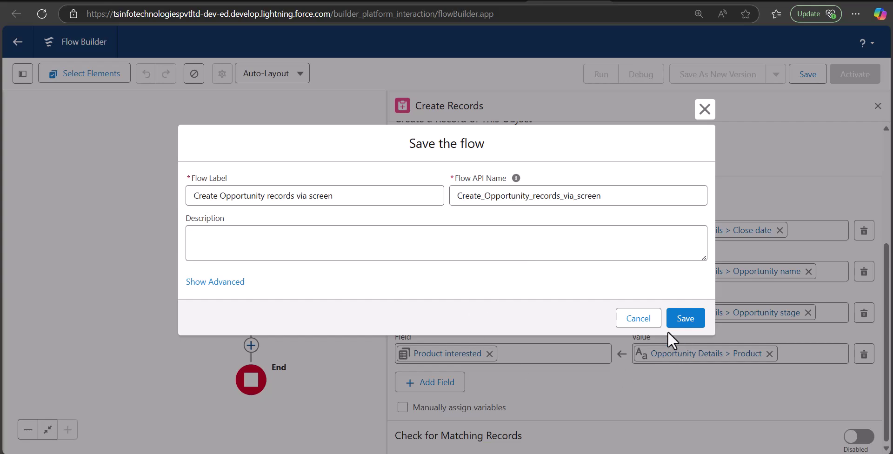
left_click(687, 319)
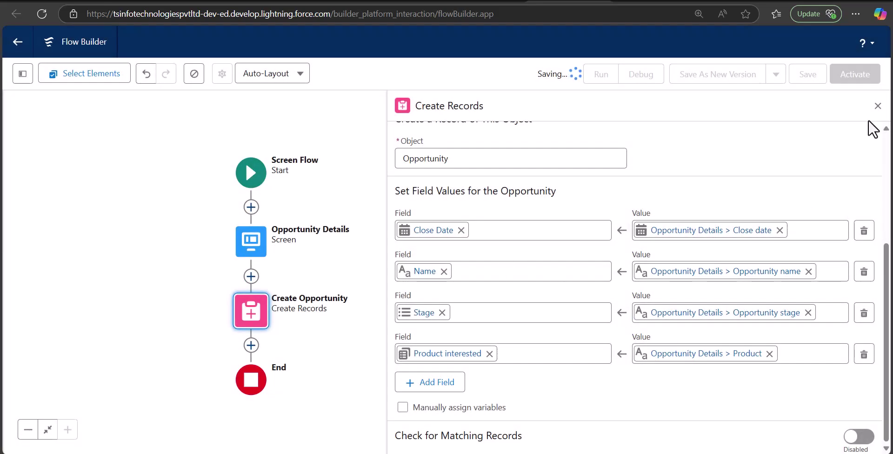
left_click(877, 106)
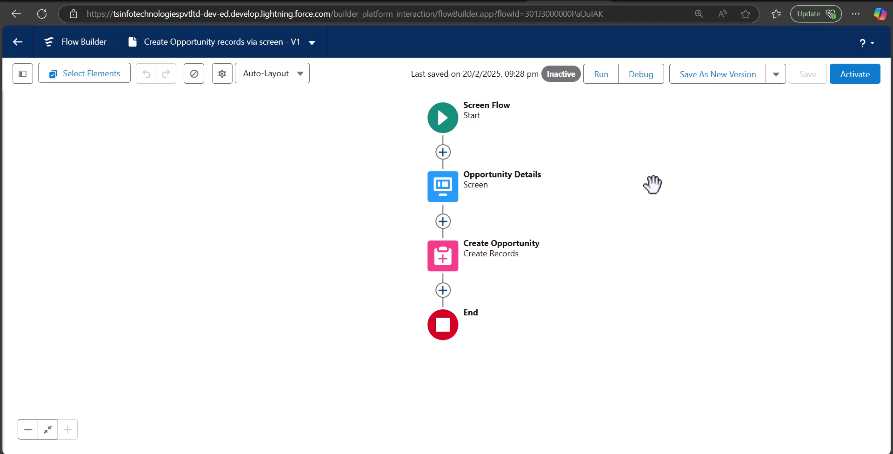
Step: Debug-run the flow, entering opportunity name 'MIchigan chemical industry' and close date 28 February 2025
left_click(642, 83)
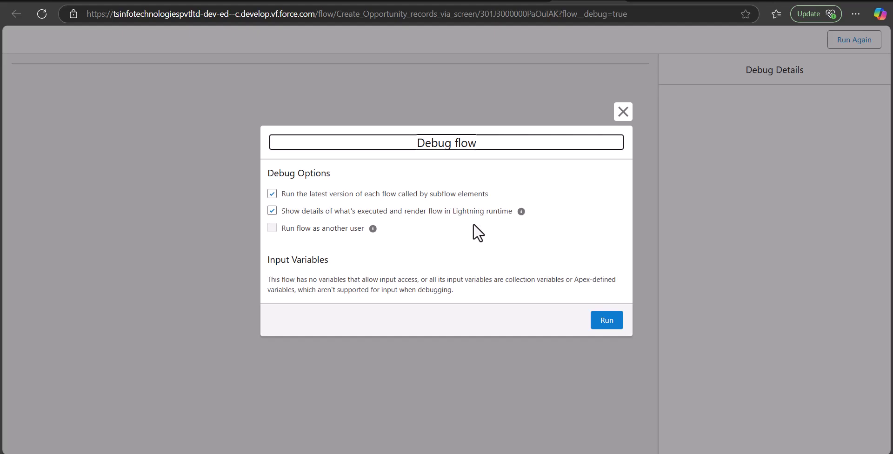
left_click(604, 322)
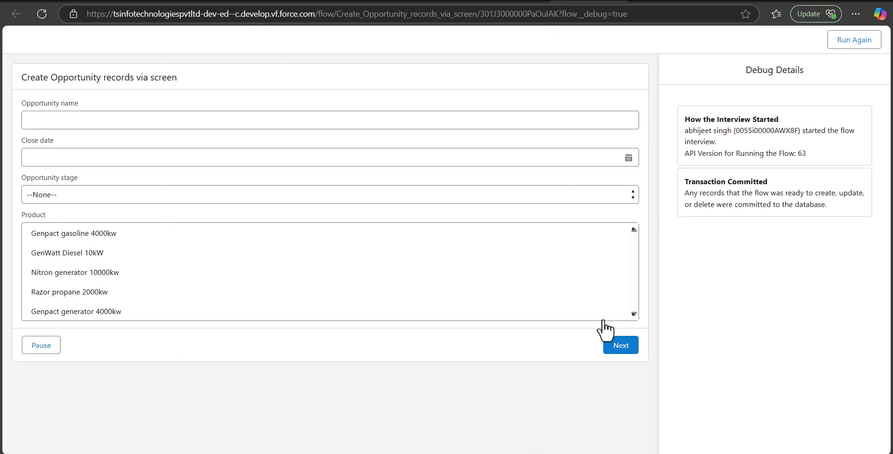
left_click(364, 118)
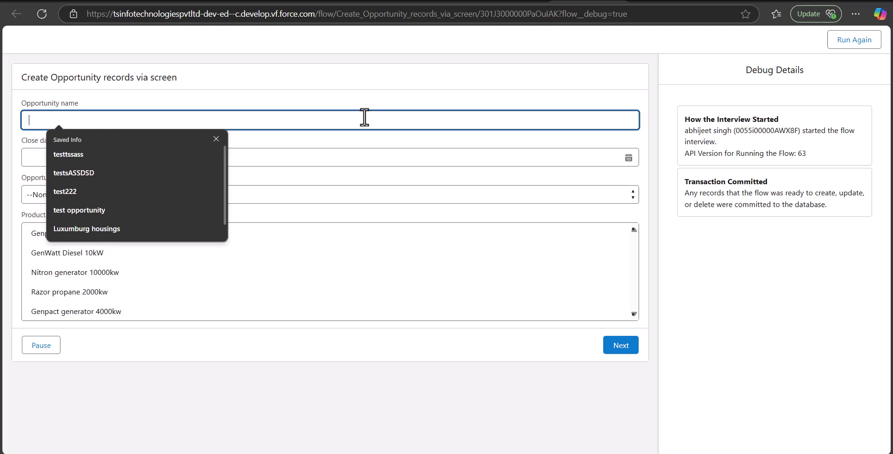
type("MIchigan chemical industry")
left_click(228, 157)
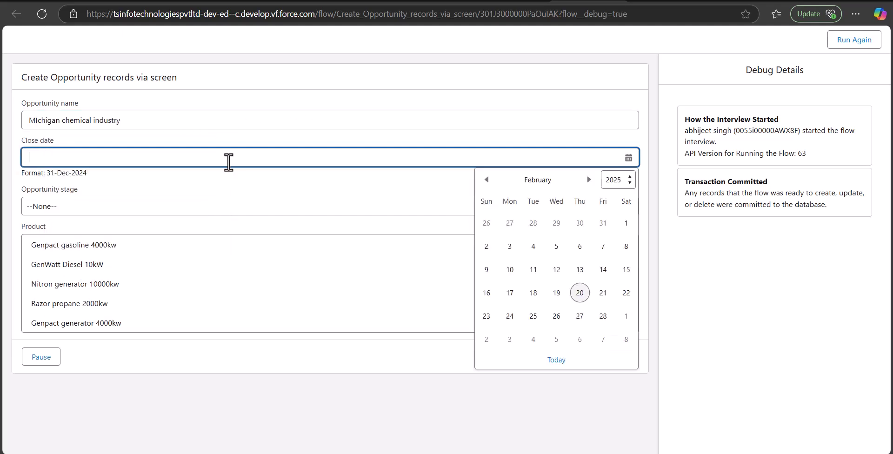
left_click(597, 276)
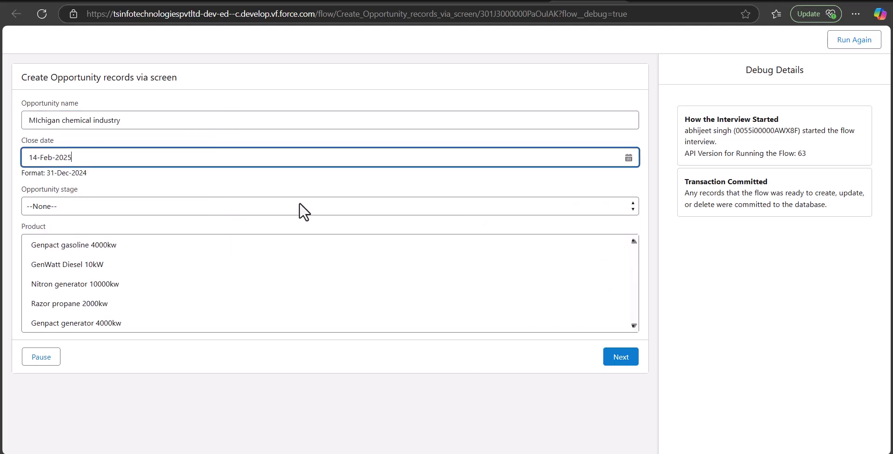
left_click(199, 160)
left_click(602, 316)
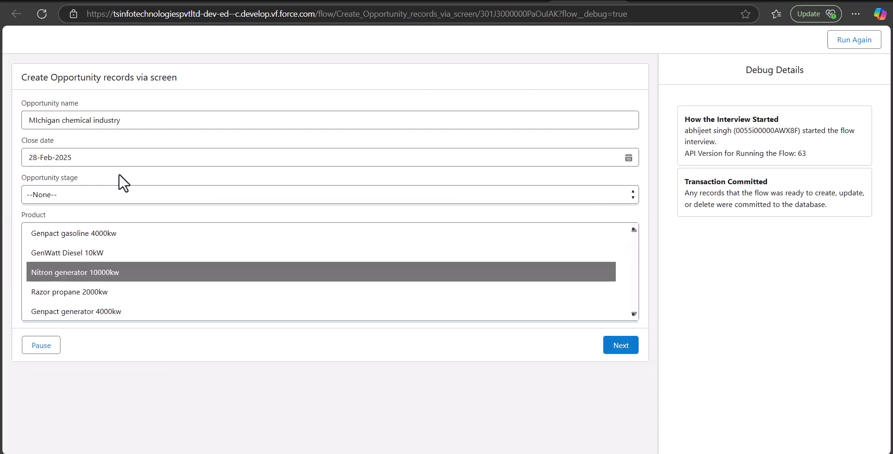
Step: Choose stage Needs Analysis, select three products including GenWatt Diesel 10kW, and submit
left_click(178, 194)
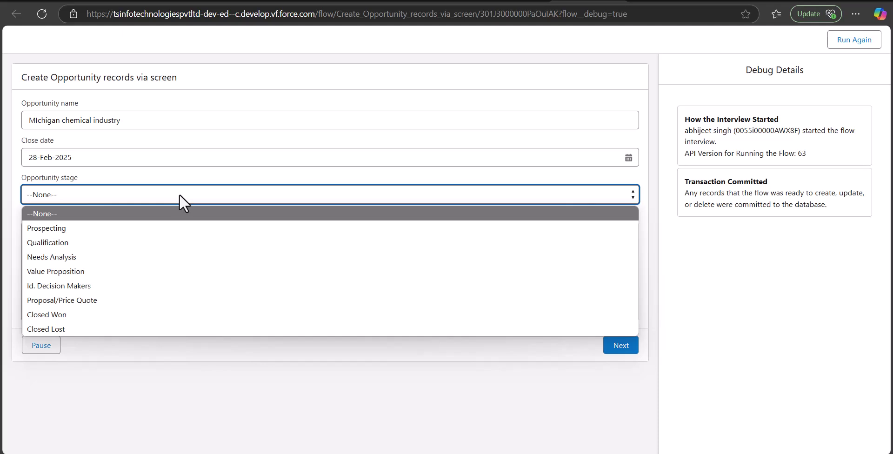
left_click(170, 254)
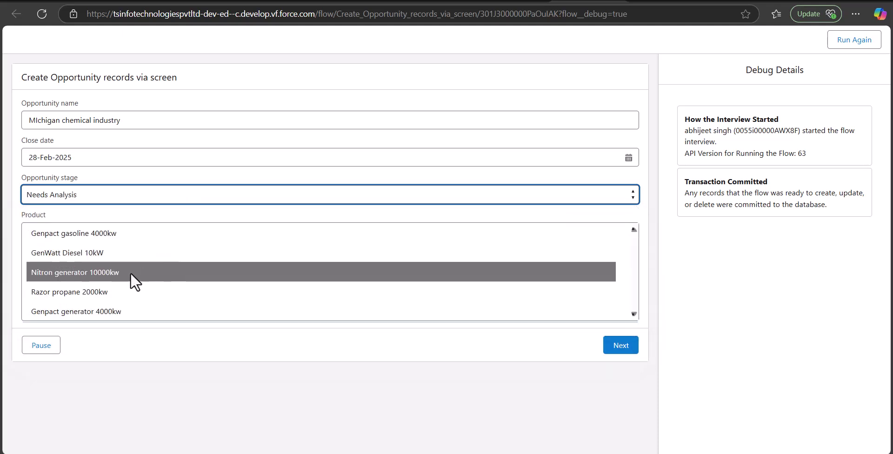
left_click(60, 236)
left_click(100, 252)
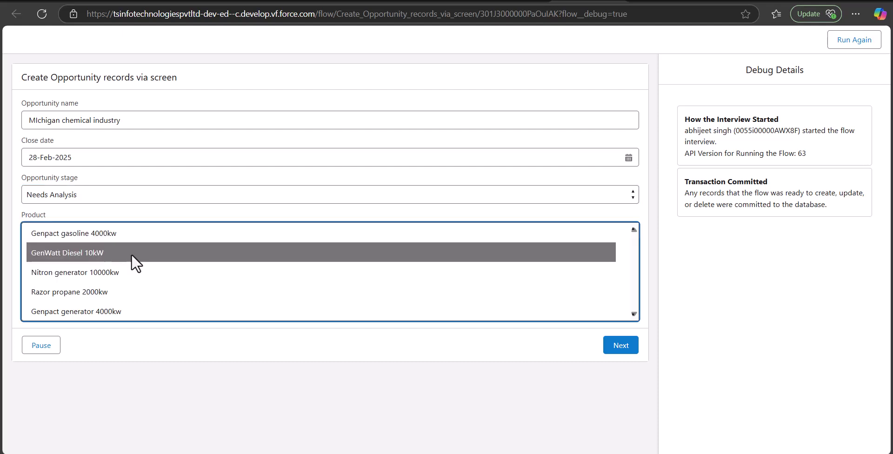
left_click(114, 273)
left_click(130, 256)
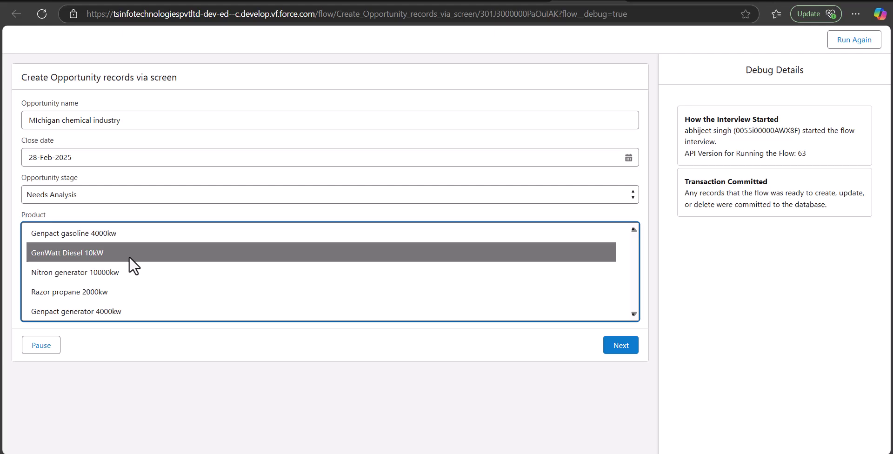
left_click(617, 352)
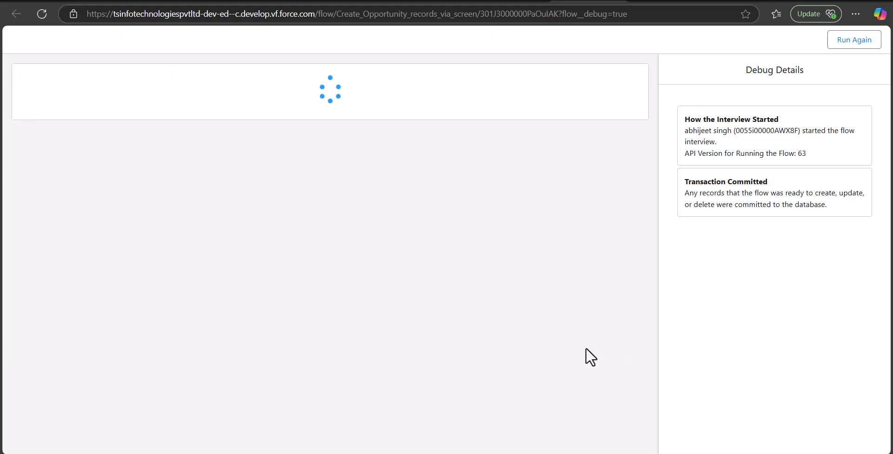
Step: Scroll the Debug Details to review the committed CREATE RECORDS entry and its values
scroll(707, 275, "down", 8)
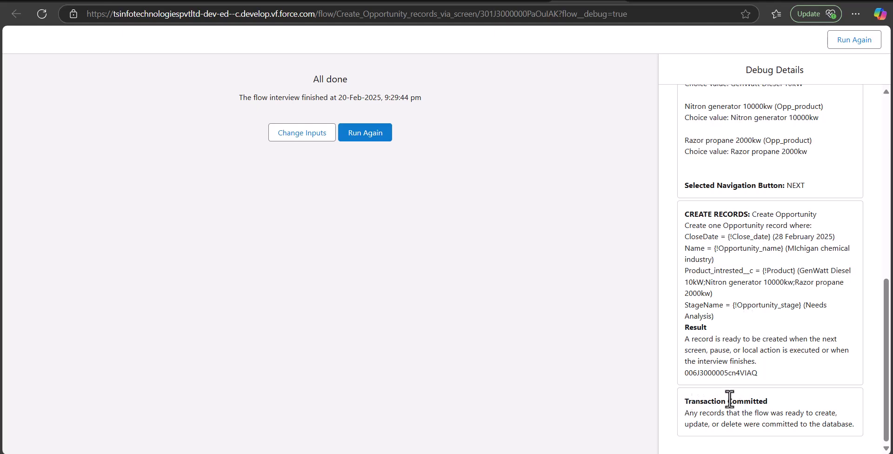
scroll(683, 370, "up", 5)
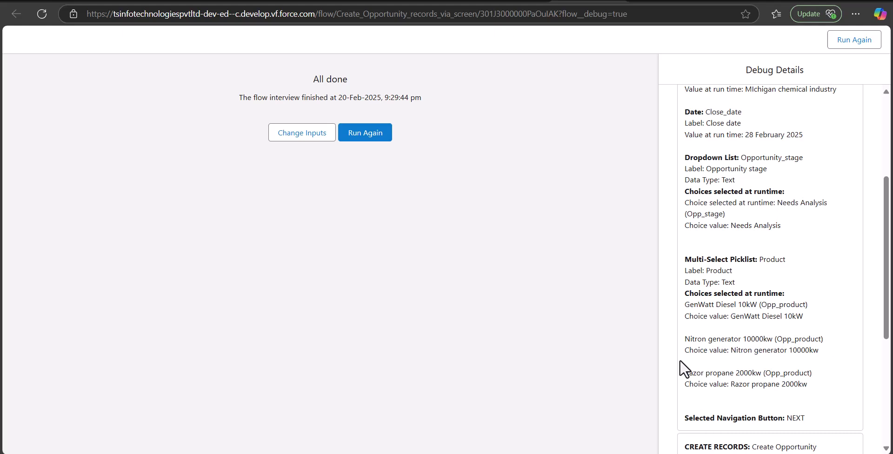